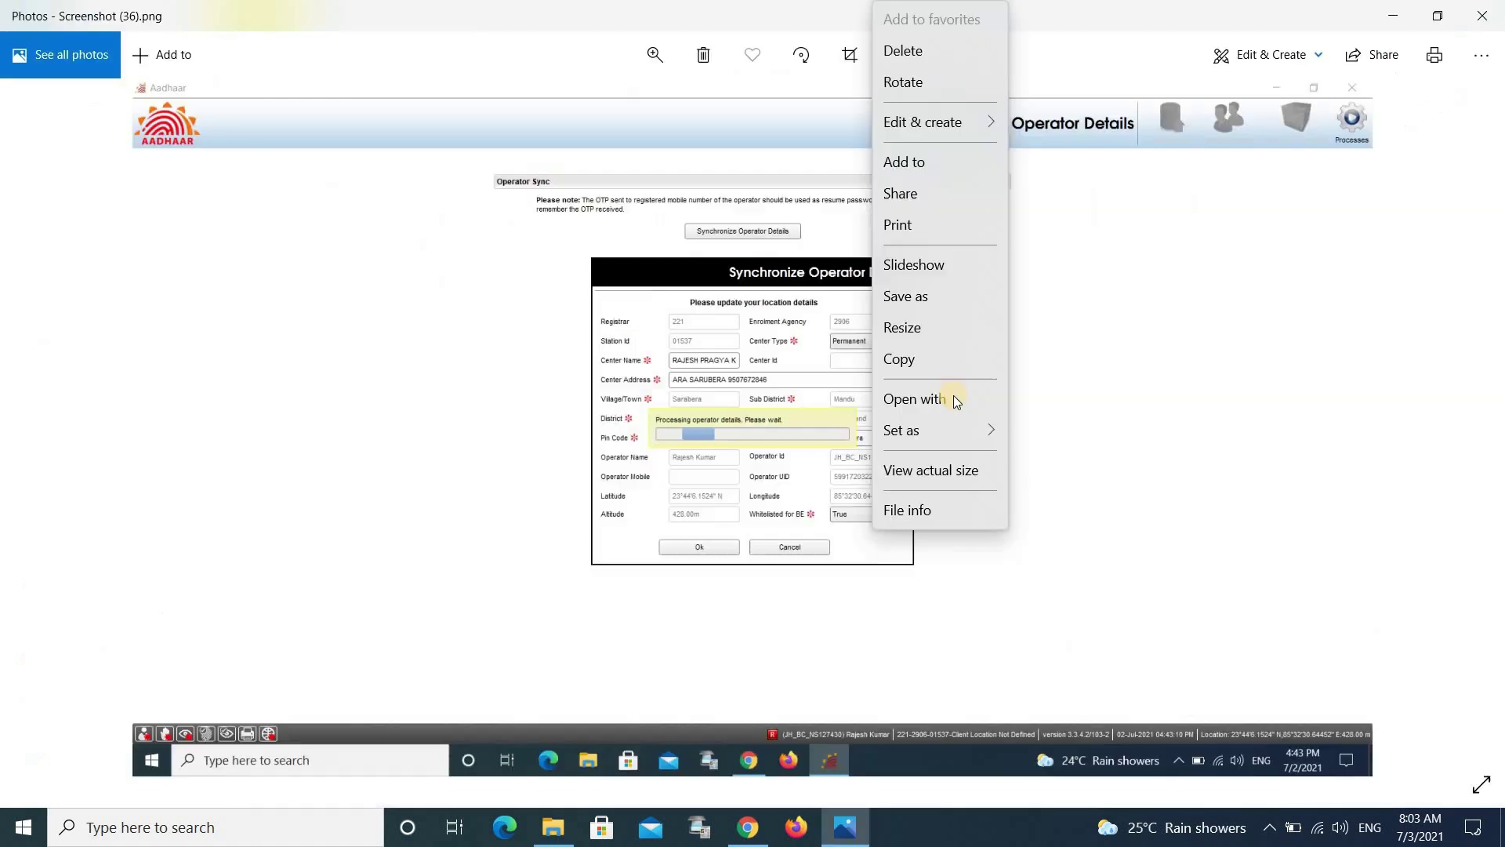
Enlarge the operator sync screenshot and examine the client version, date and GPS location in its status bar.
{"action": "left_click", "coordinate": [655, 63]}
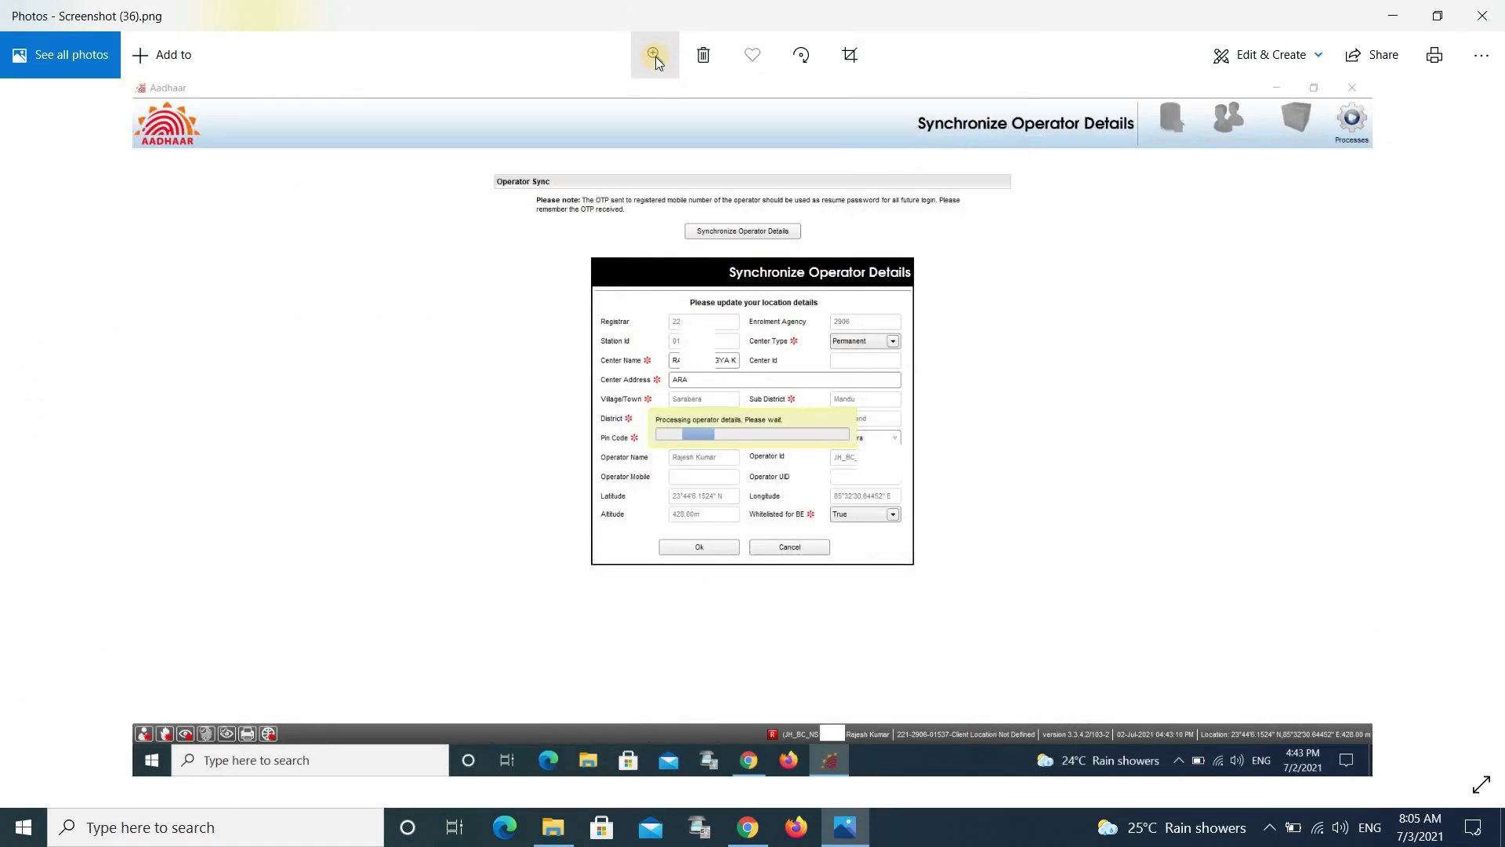
{"action": "left_click", "coordinate": [655, 59]}
{"action": "scroll", "coordinate": [991, 700], "scroll_direction": "up", "scroll_amount": 2}
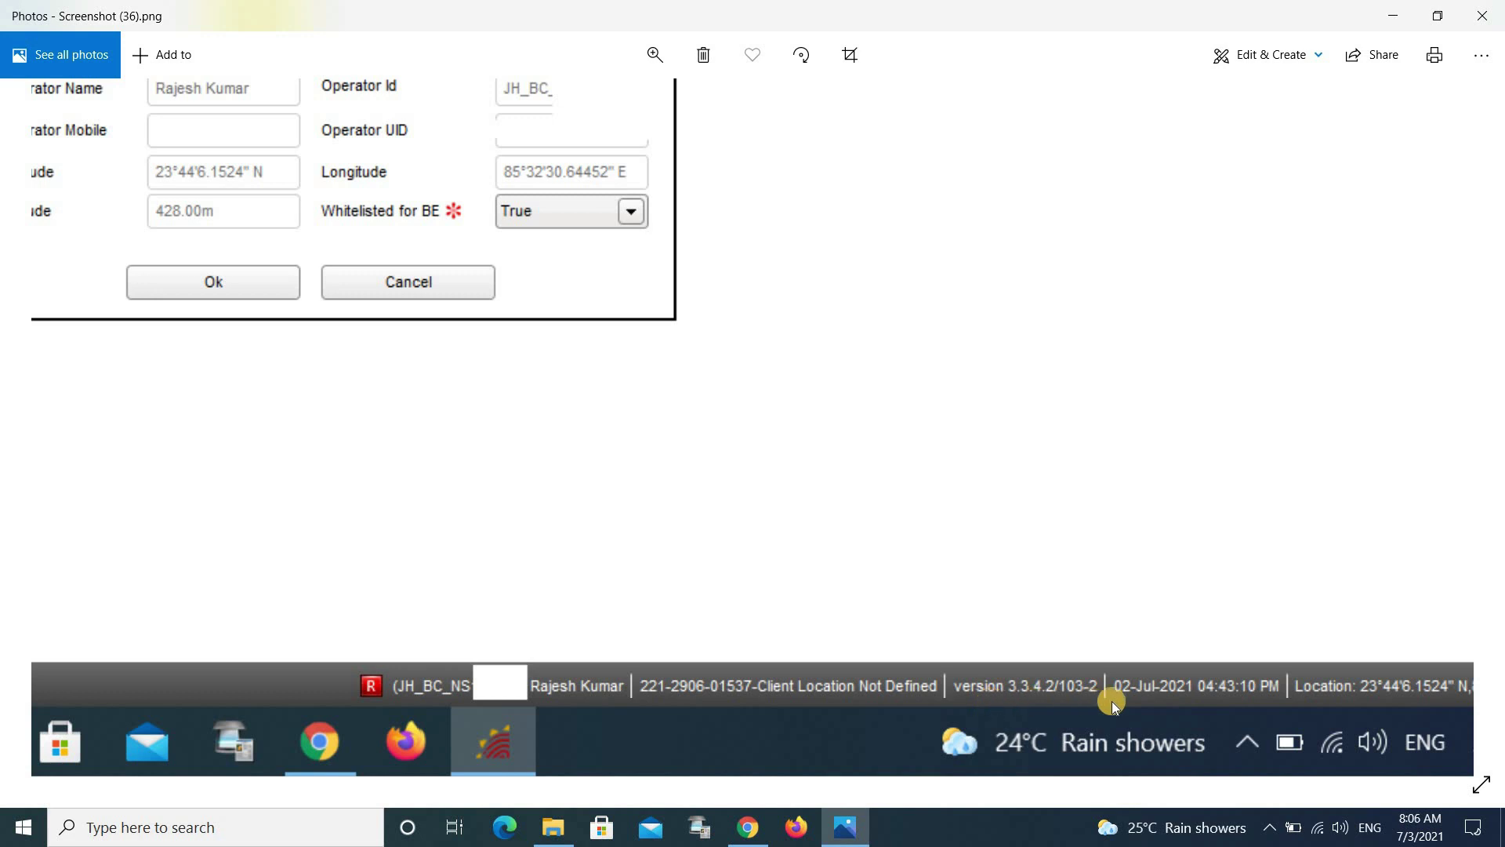
{"action": "left_click_drag", "start_coordinate": [1028, 660], "coordinate": [826, 687]}
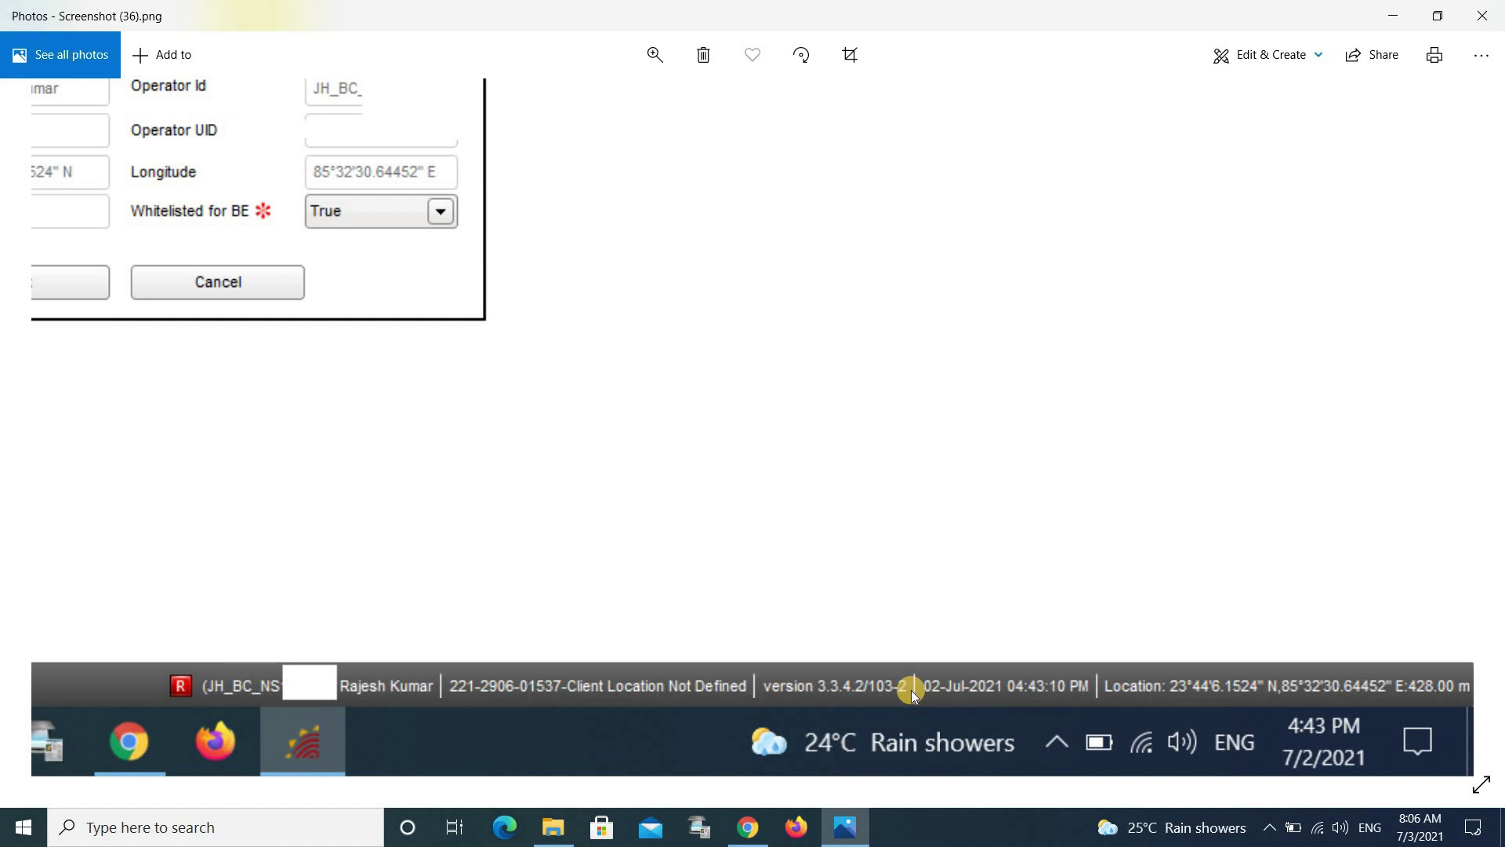
Close the screenshot and start the Aadhaar Enrolment Client from the desktop.
{"action": "left_click", "coordinate": [1493, 7]}
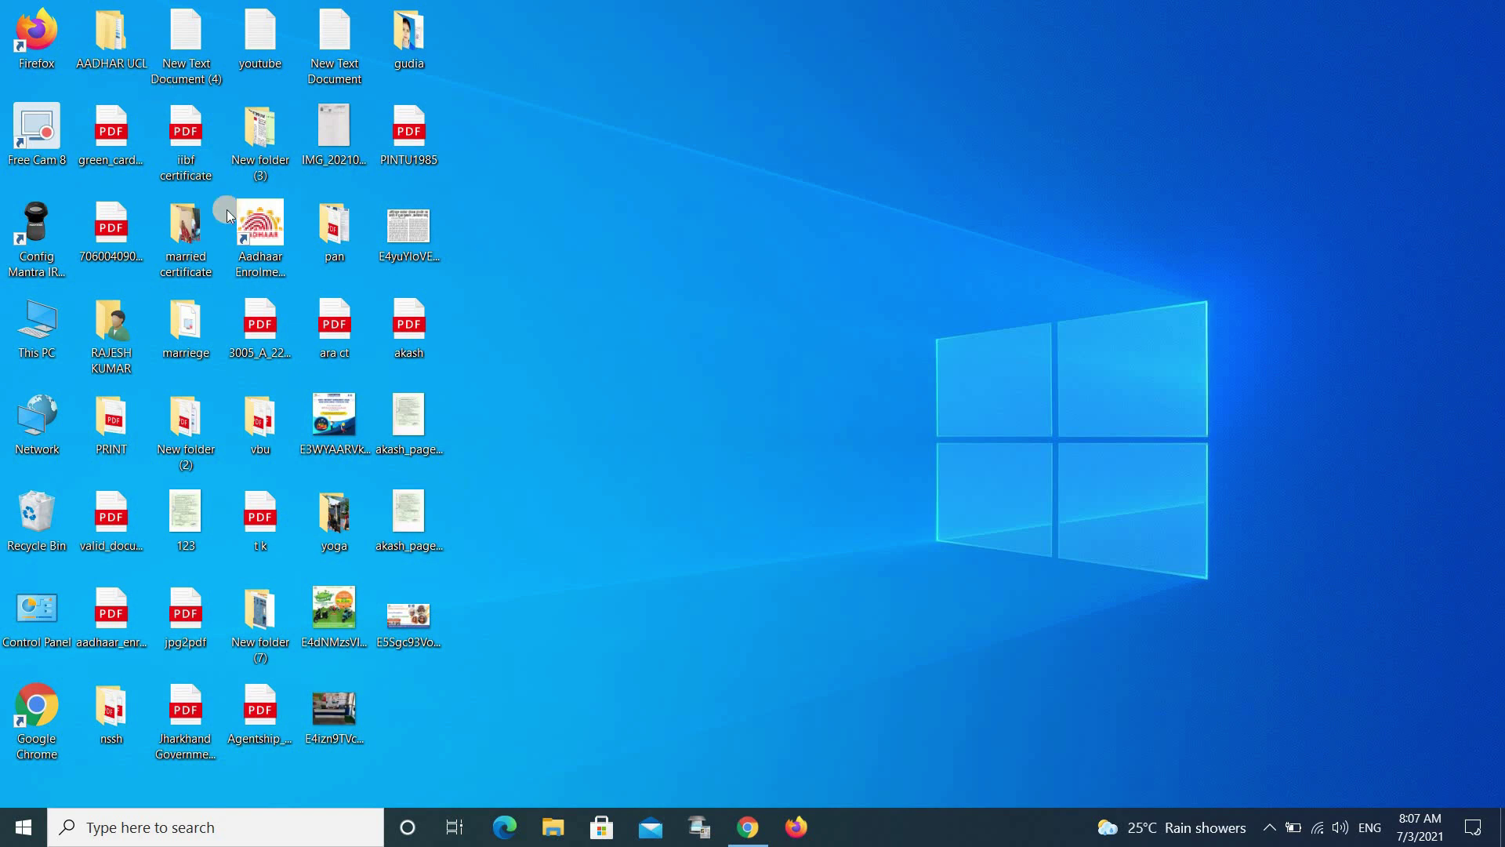
{"action": "left_click", "coordinate": [240, 238]}
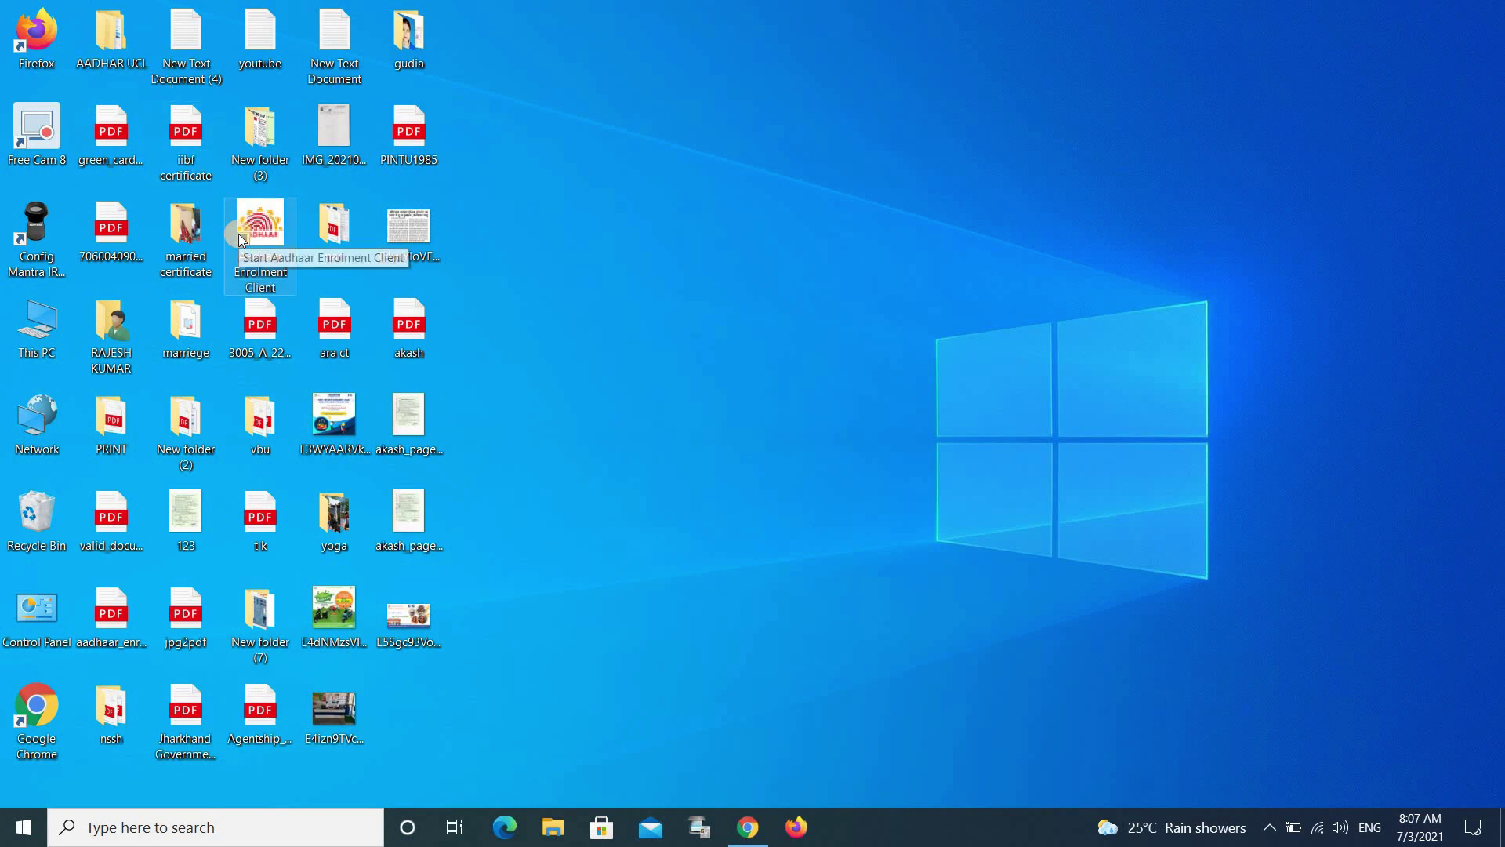
{"action": "double_click", "coordinate": [238, 233]}
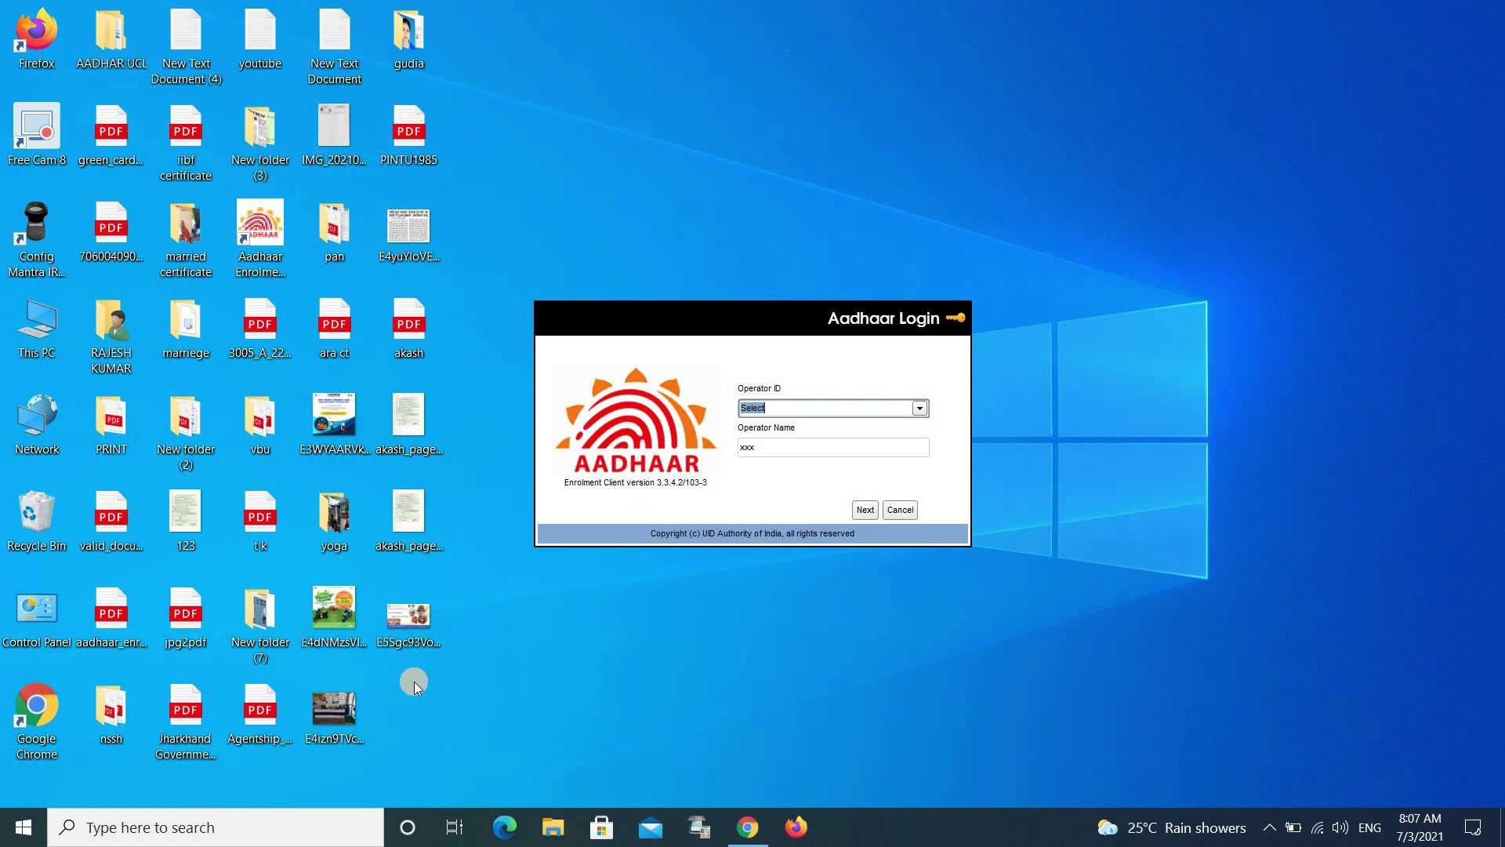
Search Windows for "service" and open the Services app.
{"action": "left_click", "coordinate": [200, 829]}
{"action": "type", "text": "ser"}
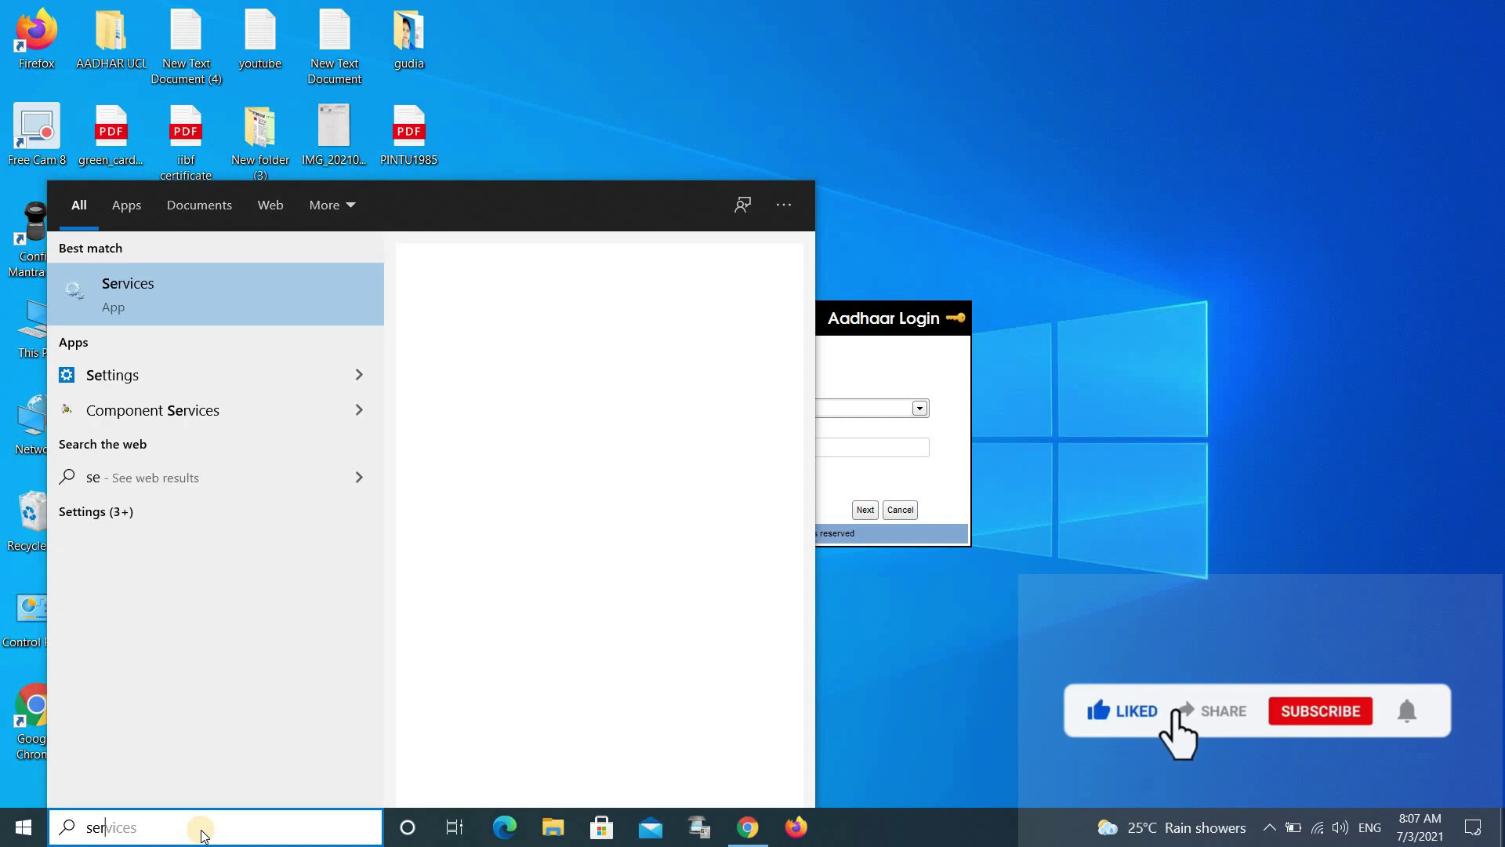
{"action": "type", "text": "vice"}
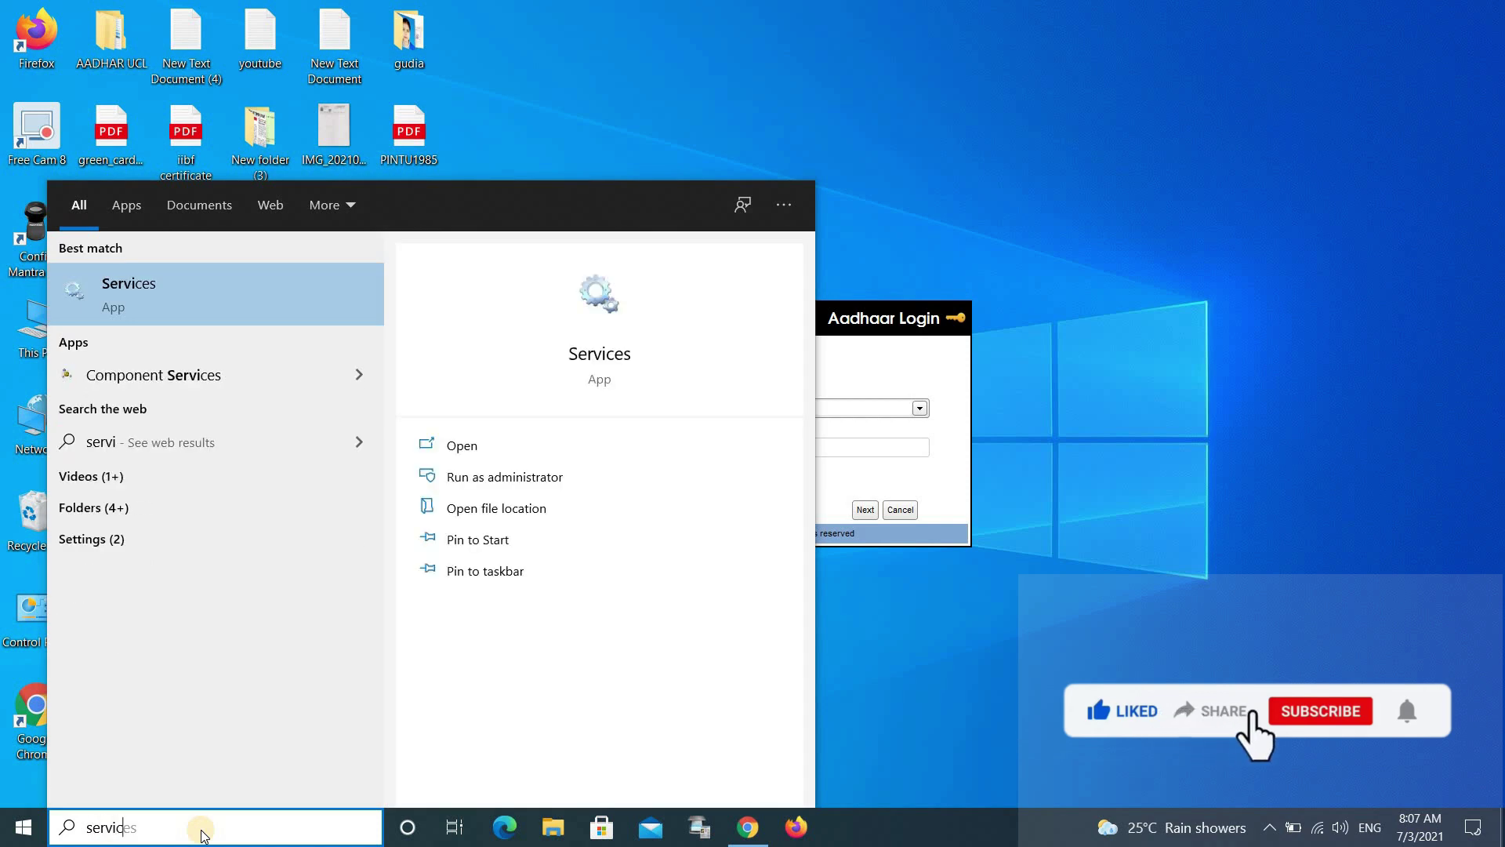
{"action": "left_click", "coordinate": [251, 287]}
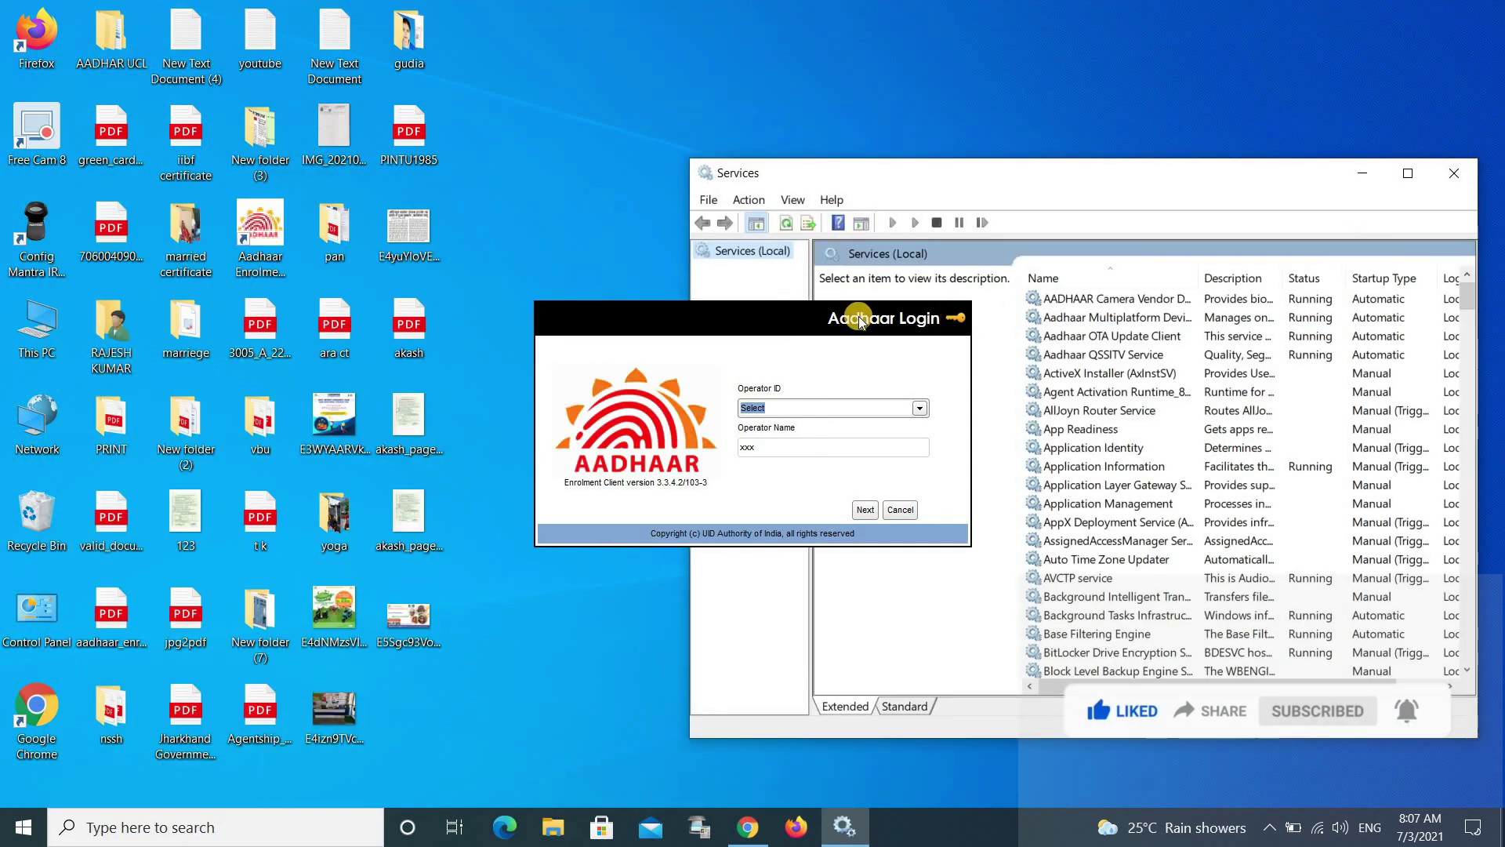
Place the login and Services windows side by side, restart the Aadhaar OTA Update Client service, and close Services.
{"action": "left_click_drag", "start_coordinate": [860, 322], "coordinate": [476, 308]}
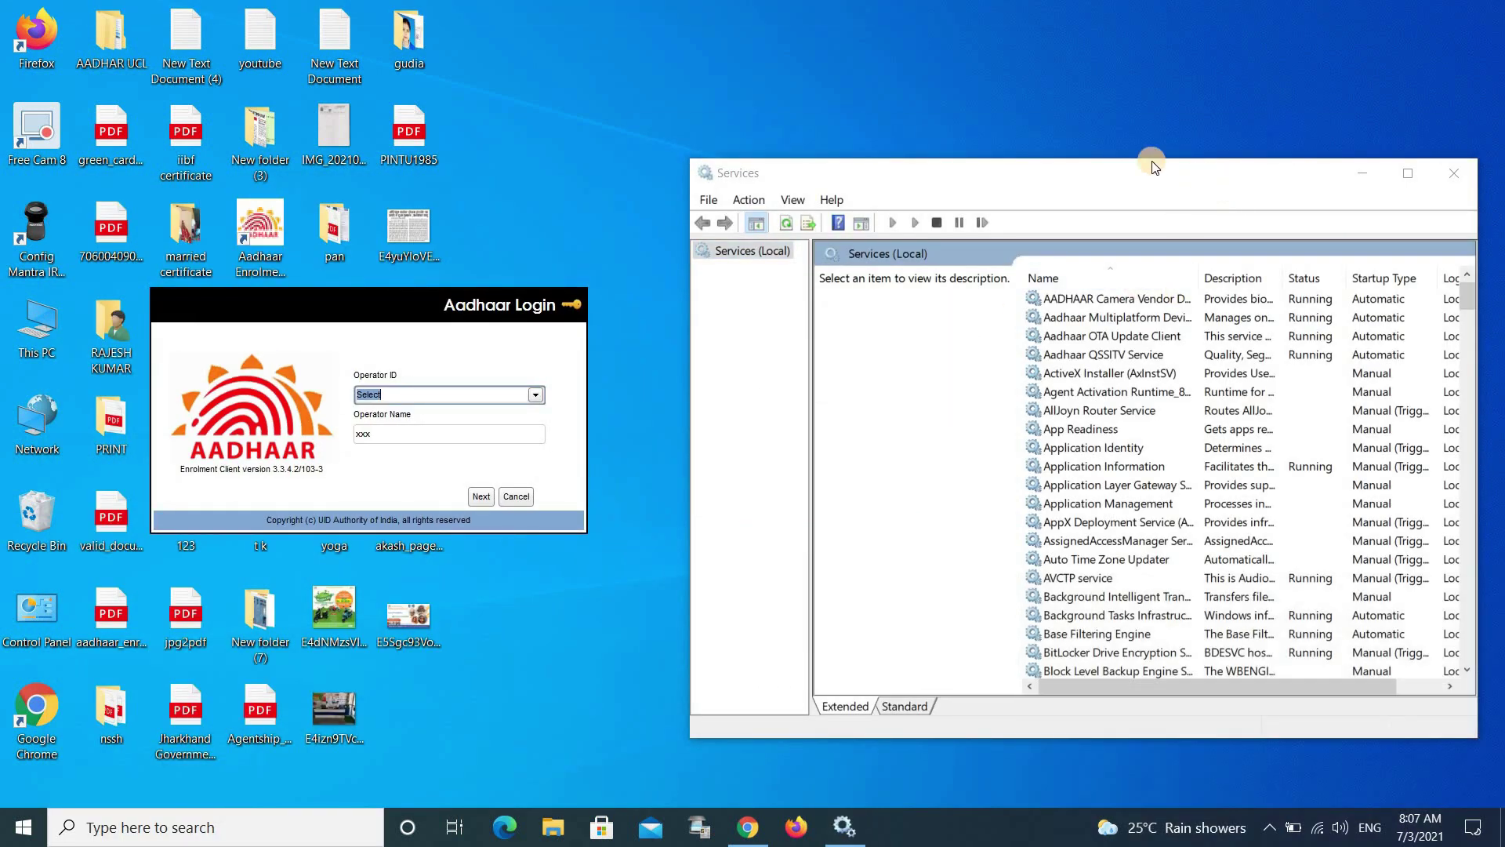
{"action": "left_click_drag", "start_coordinate": [1196, 177], "coordinate": [1047, 139]}
{"action": "left_click", "coordinate": [964, 304]}
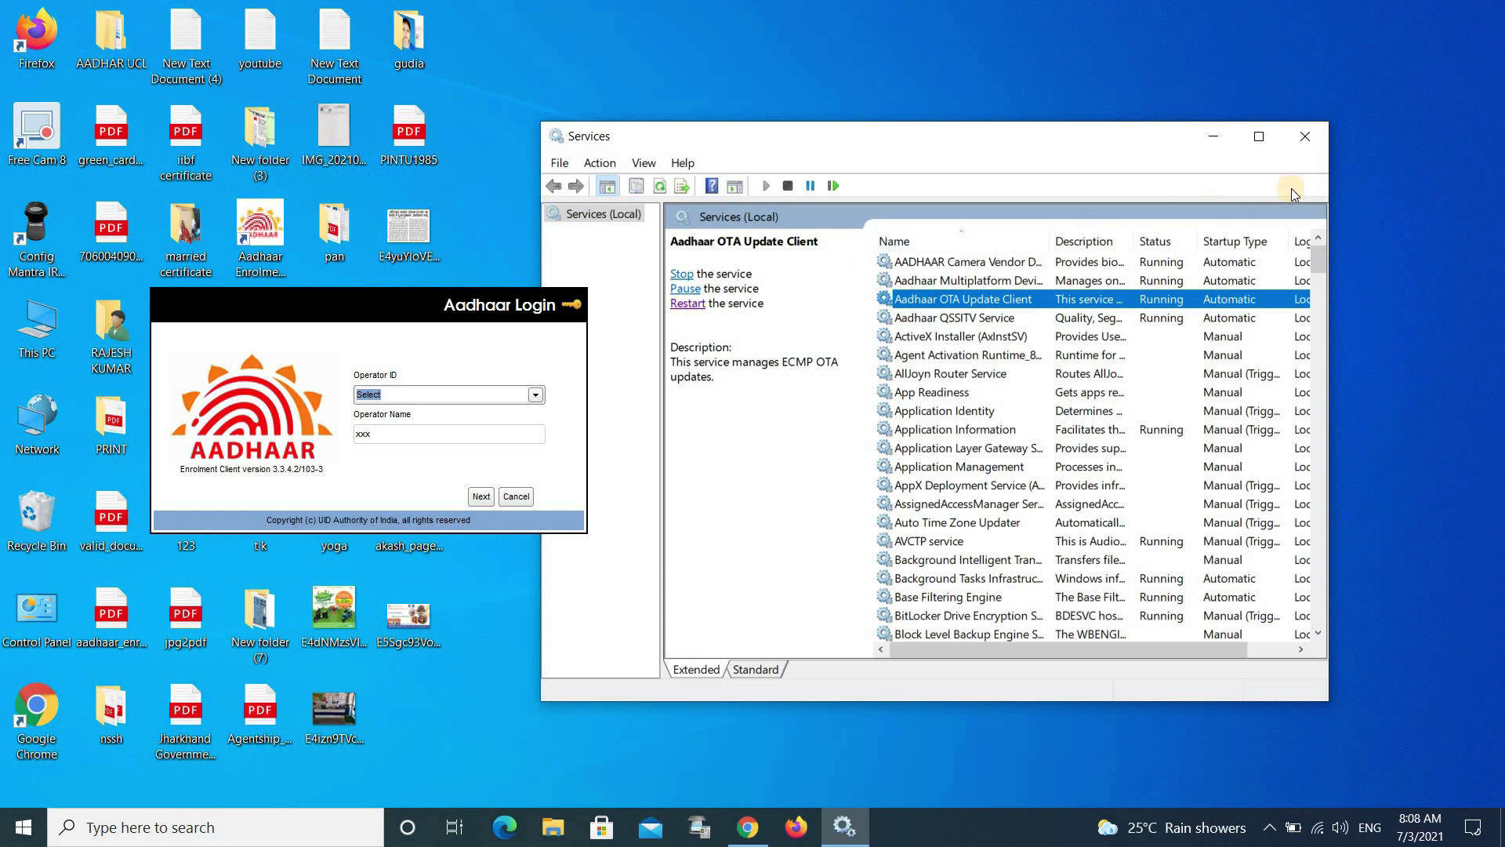
{"action": "left_click", "coordinate": [1305, 136]}
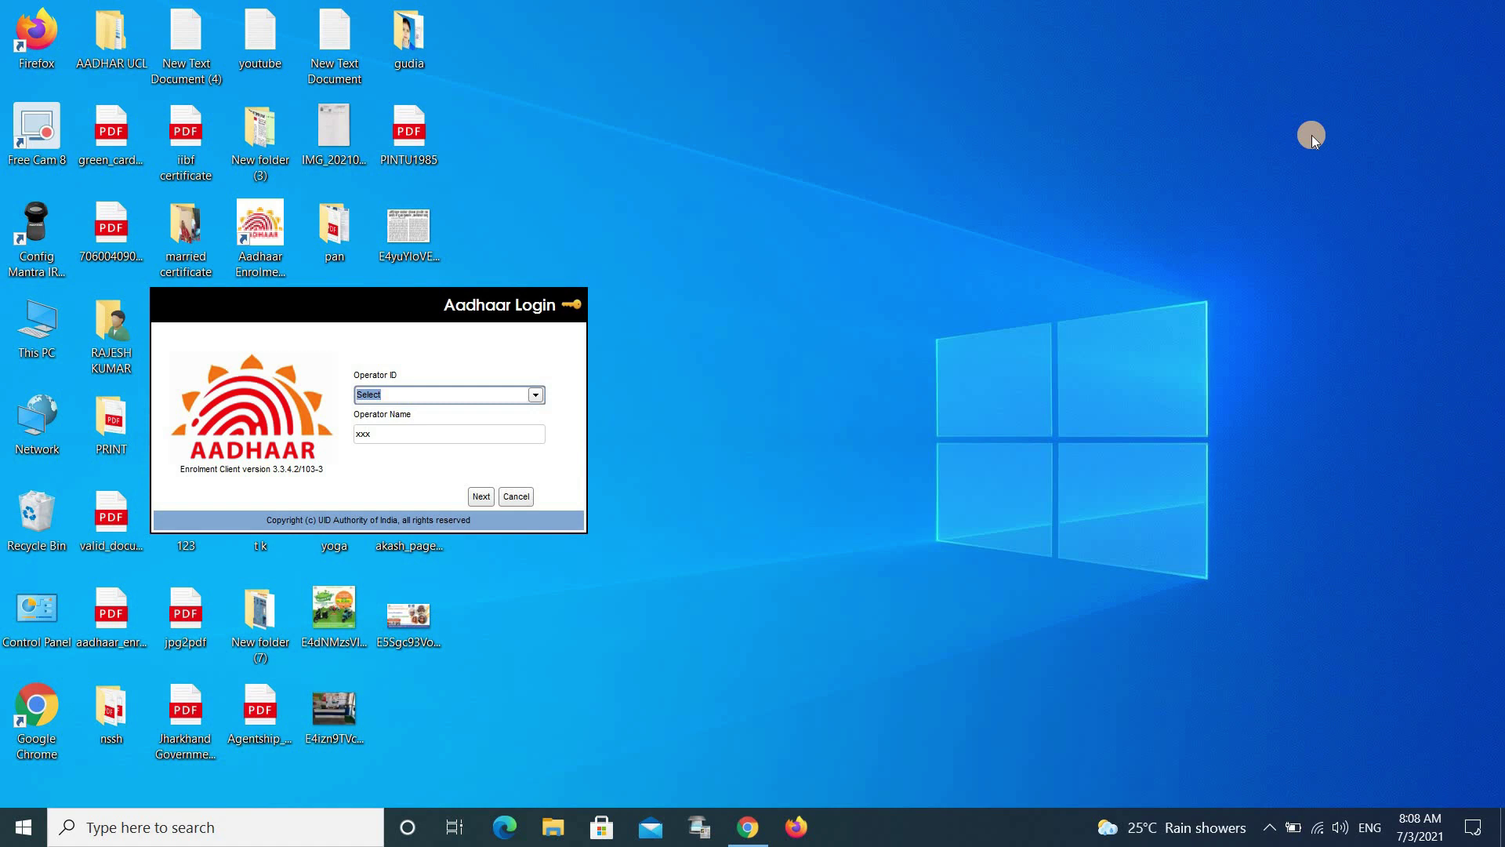
Choose the operator ID in the Aadhaar login window and proceed with signing in to the enrolment client.
{"action": "left_click_drag", "start_coordinate": [357, 313], "coordinate": [651, 318]}
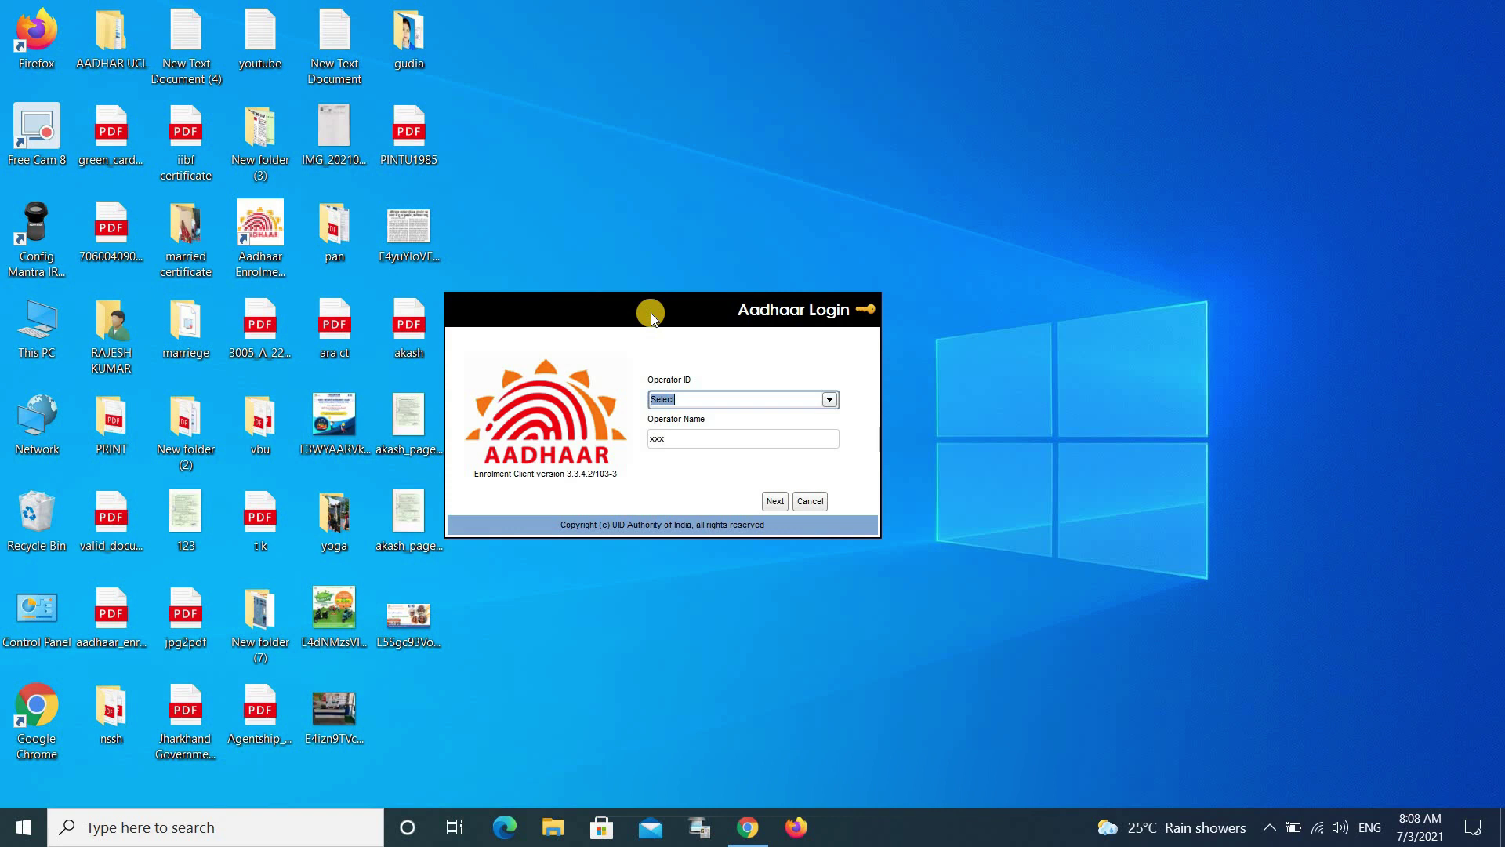
{"action": "key", "text": "alt+Down"}
{"action": "left_click", "coordinate": [767, 501]}
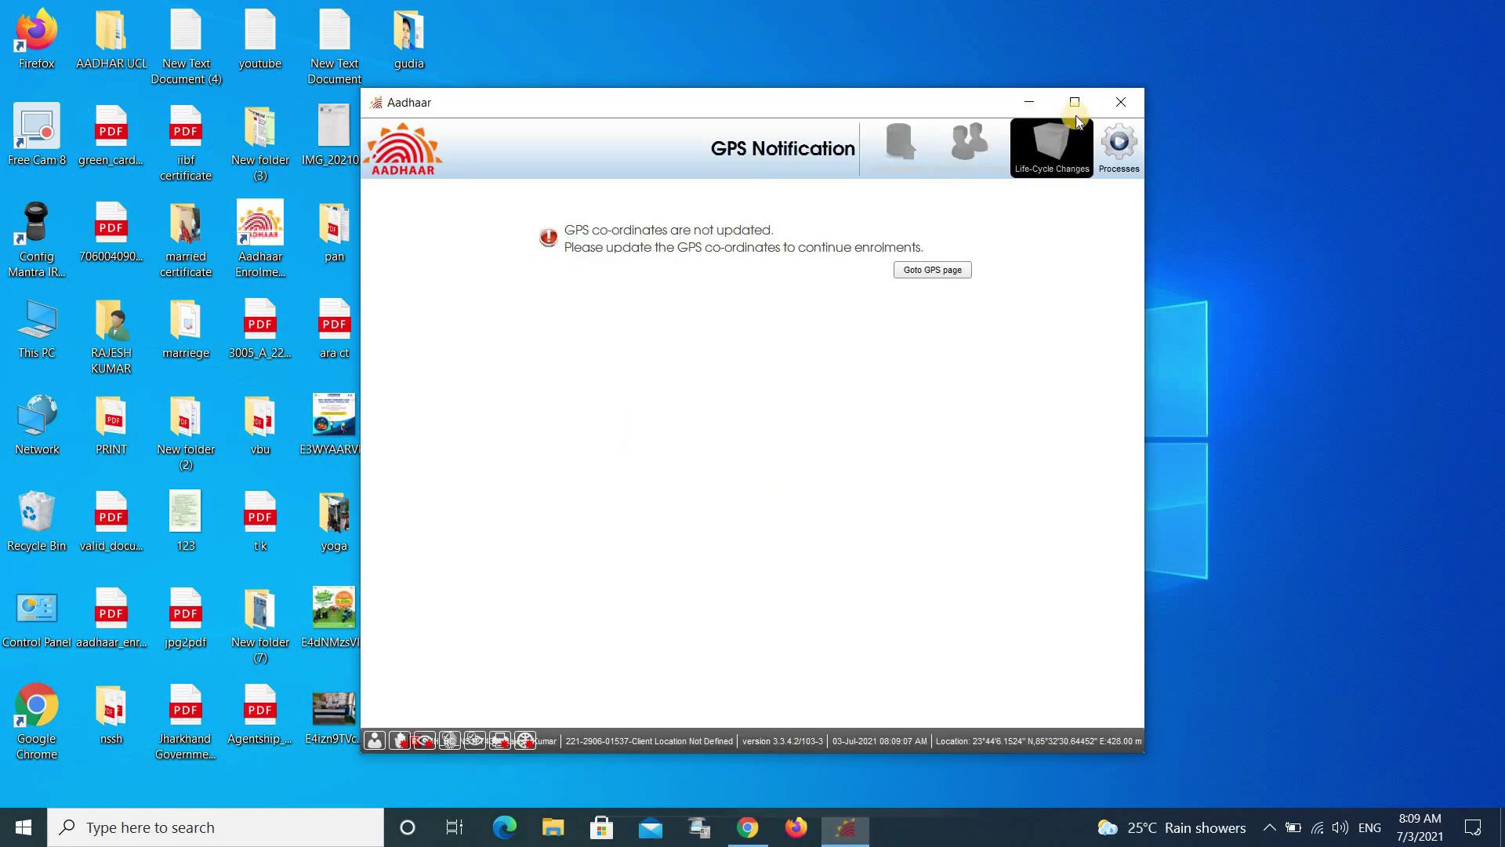
Start GPS polling from the GPS details page and save the received coordinates.
{"action": "left_click", "coordinate": [932, 269]}
{"action": "left_click", "coordinate": [726, 269]}
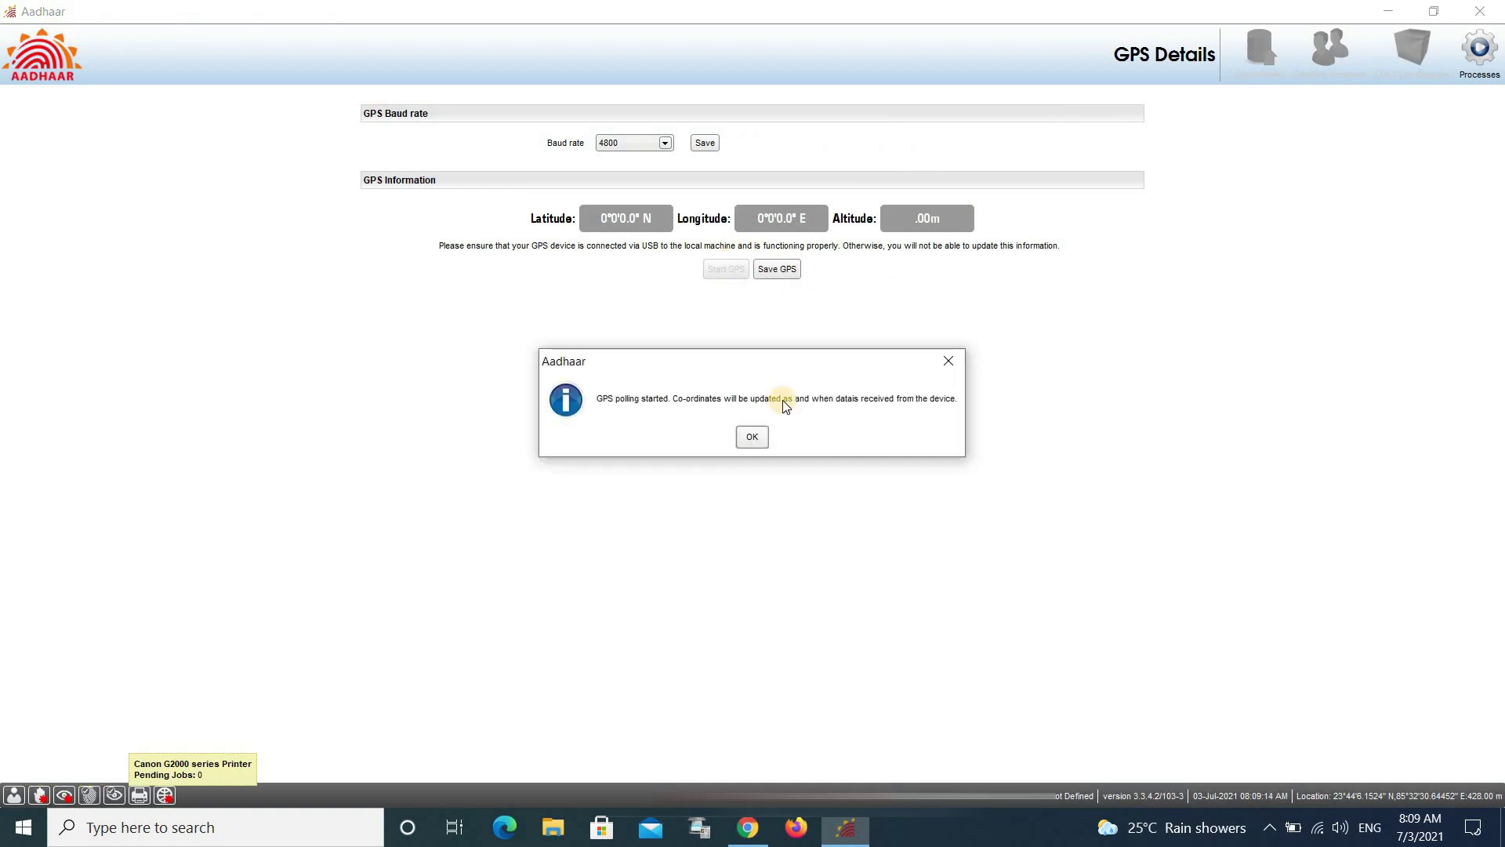
{"action": "left_click", "coordinate": [754, 440]}
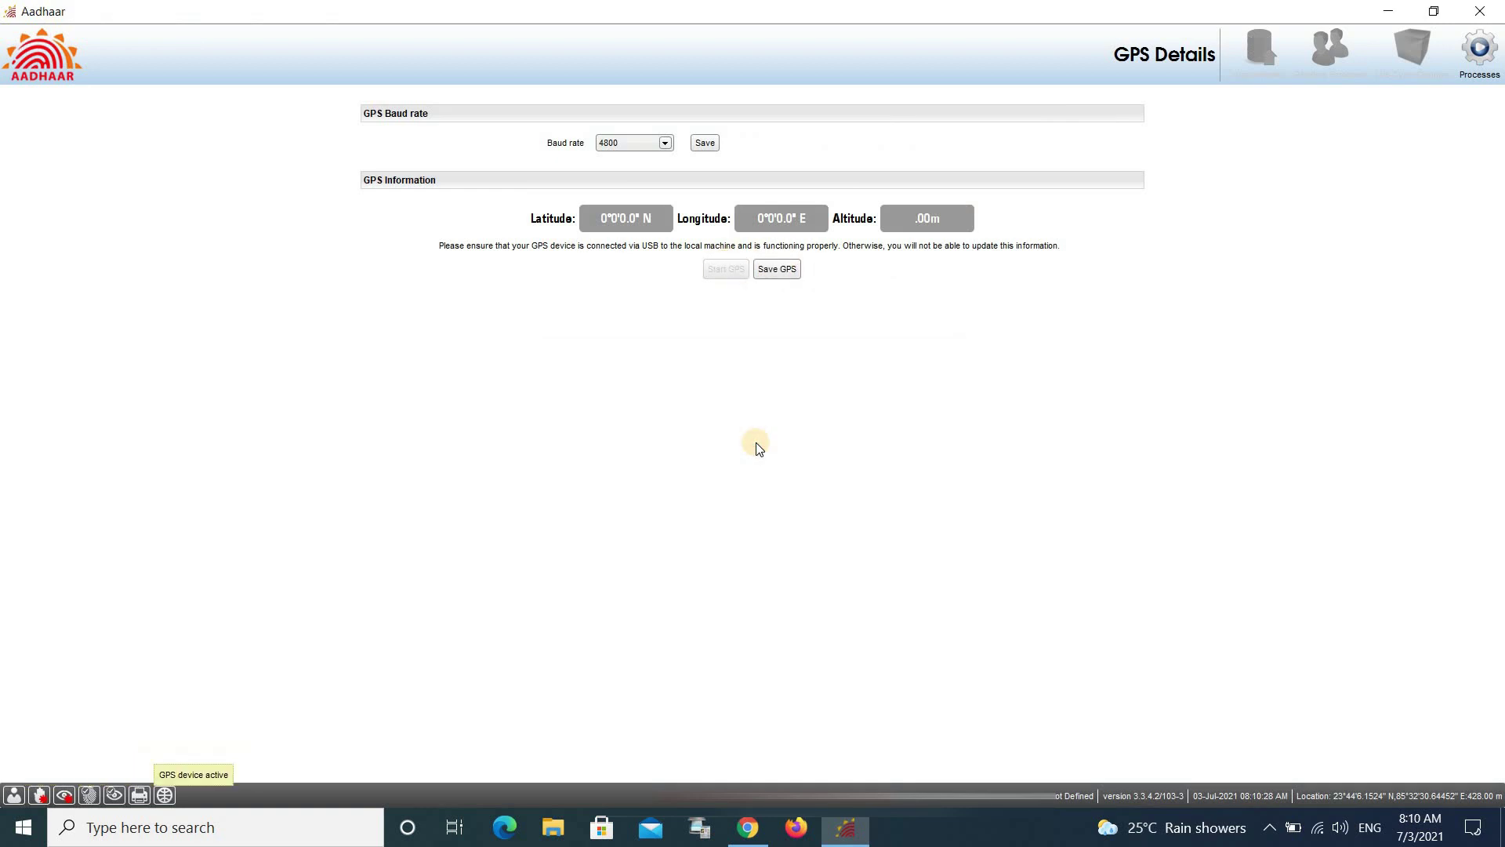
{"action": "left_click", "coordinate": [782, 268]}
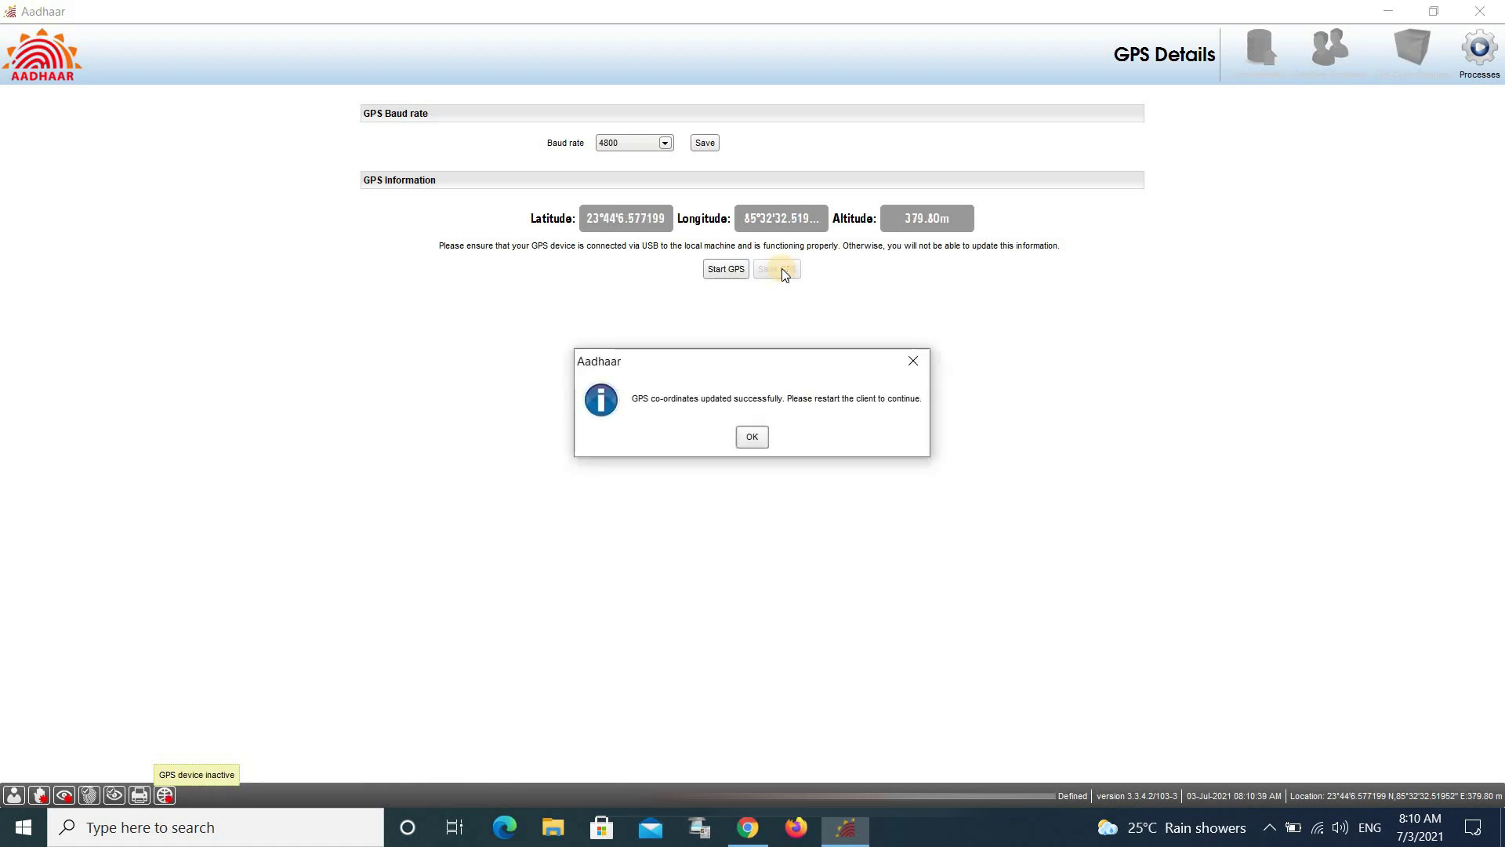
{"action": "left_click", "coordinate": [751, 437]}
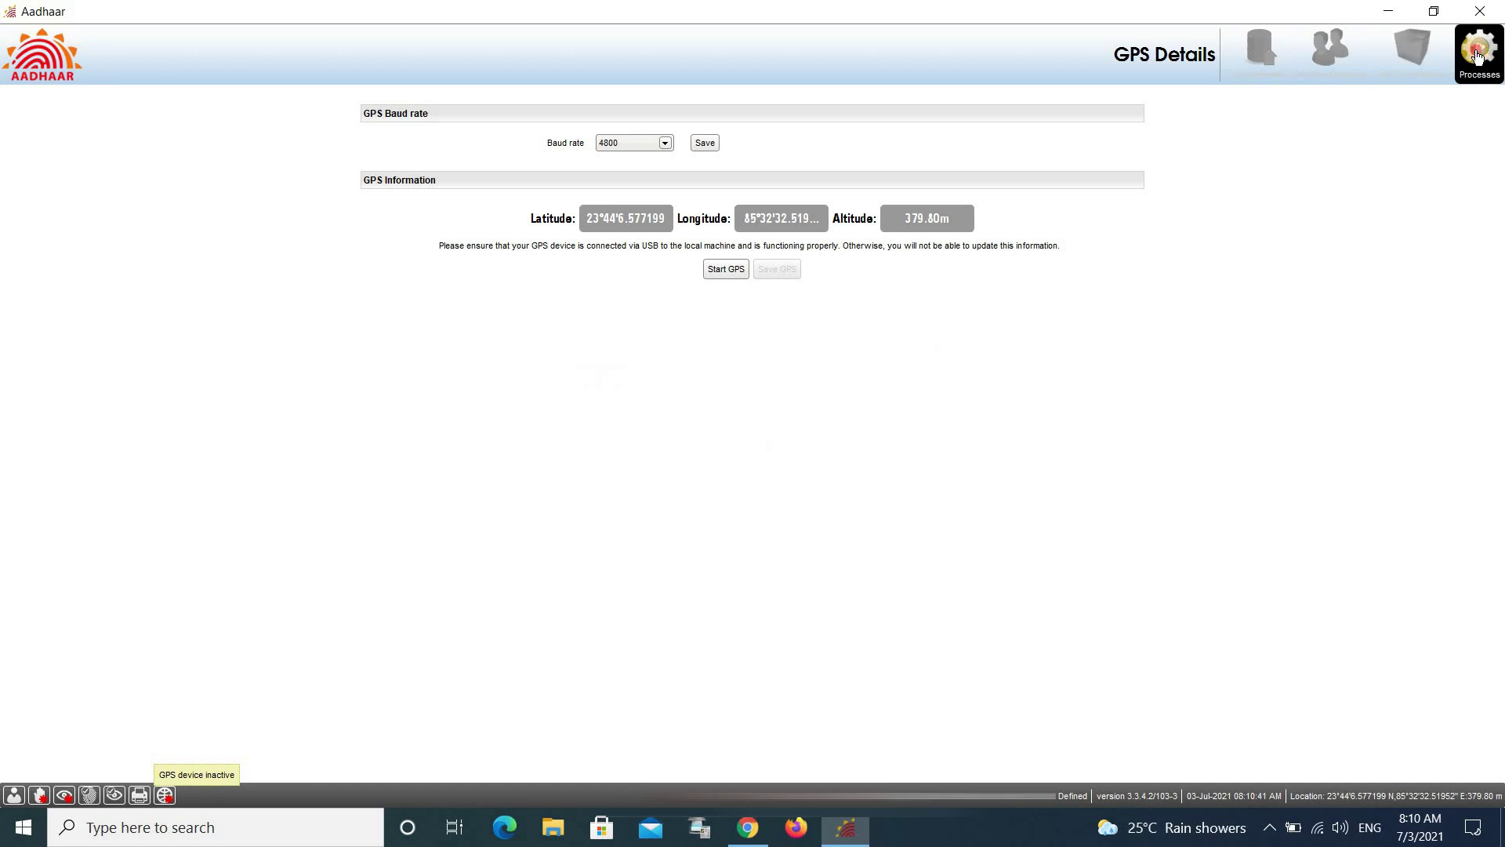
Synchronize the operator details, confirming with the OTP received and the operator's iris verification.
{"action": "left_click", "coordinate": [1467, 71]}
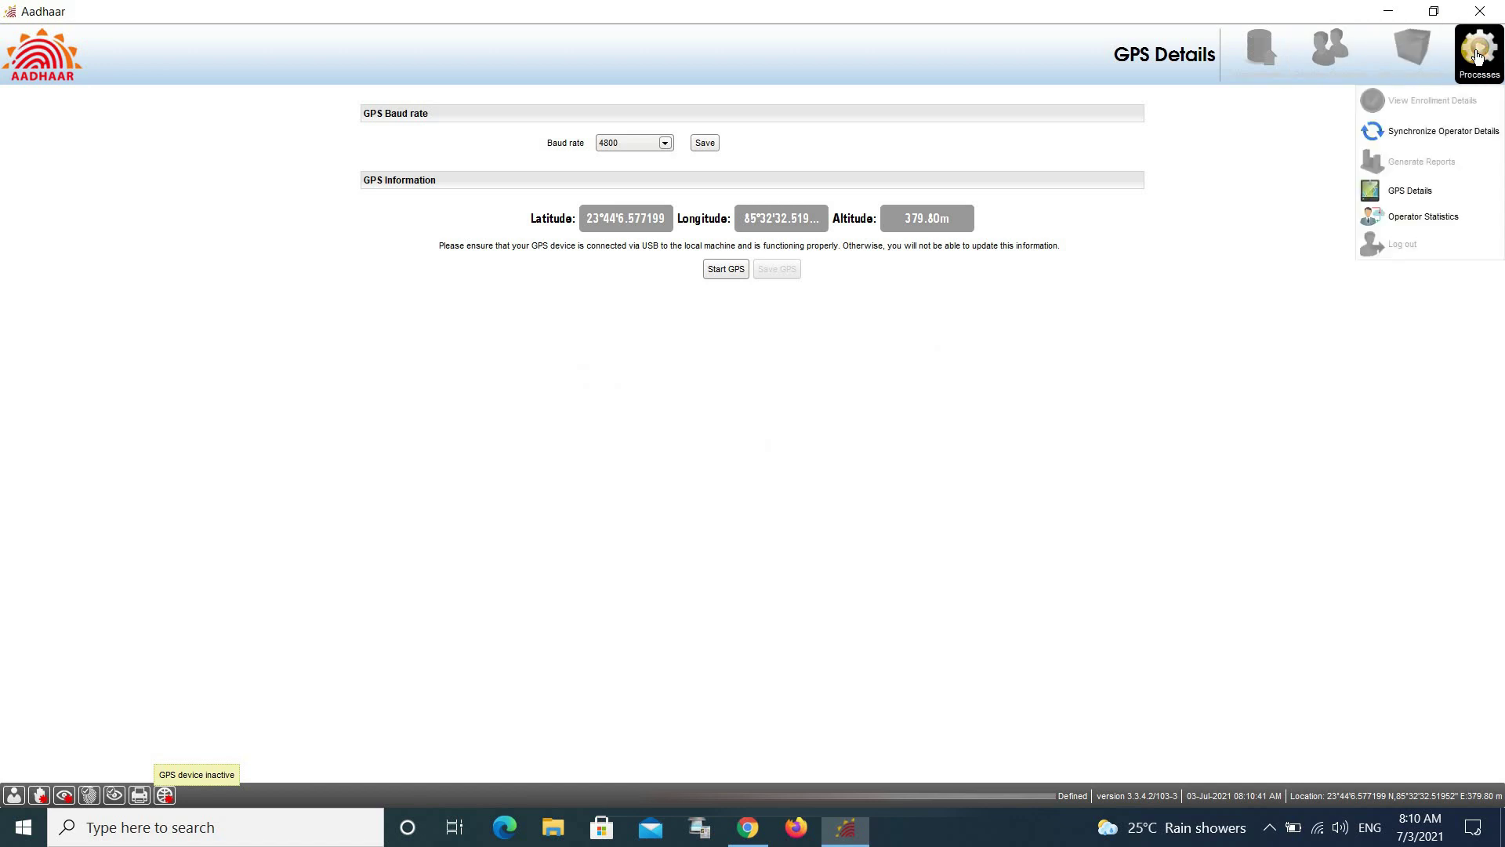
{"action": "left_click", "coordinate": [1426, 138]}
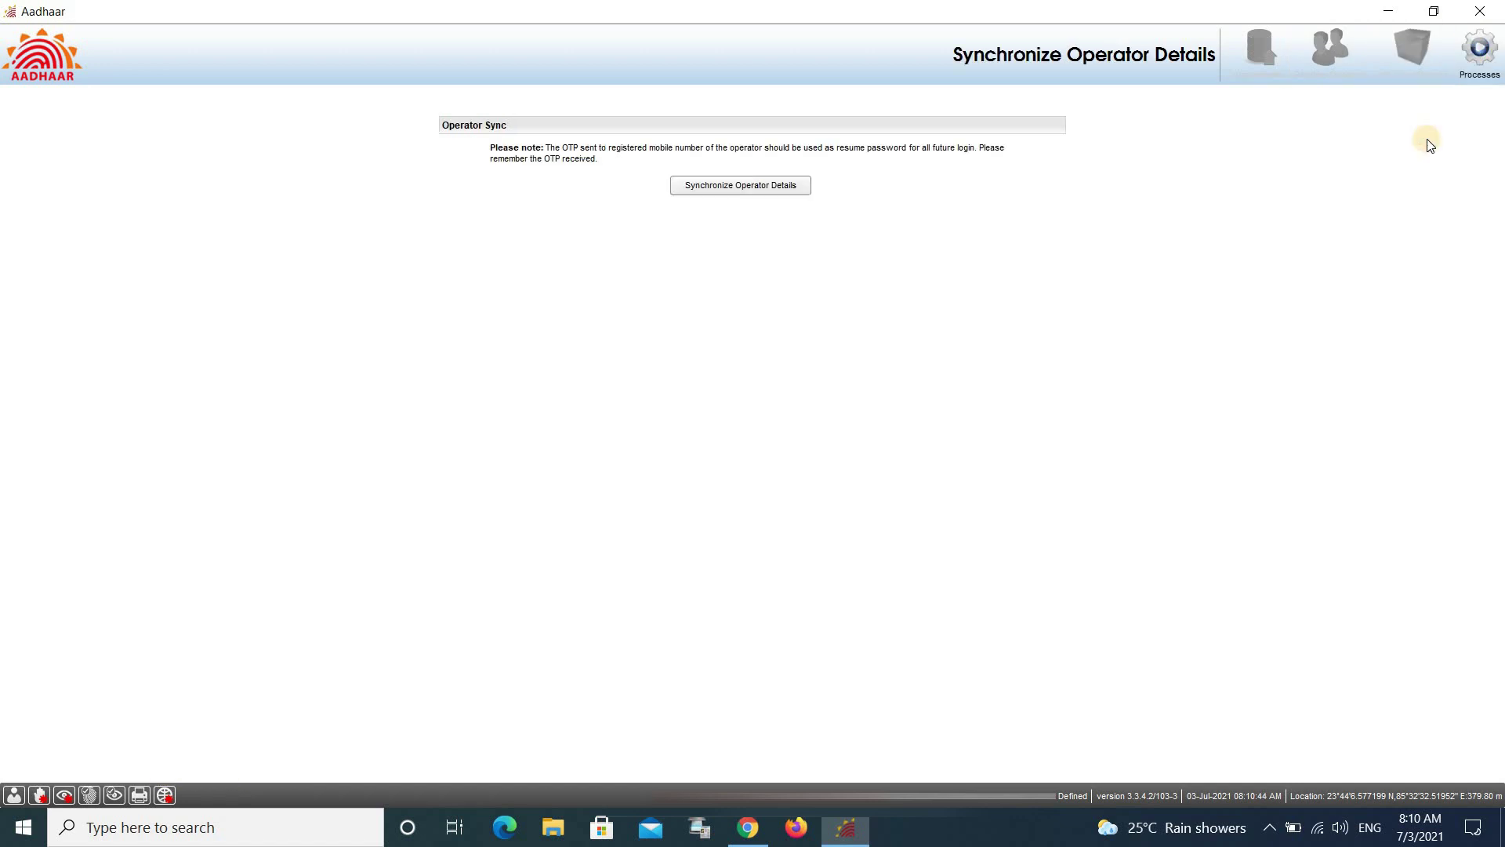
{"action": "left_click", "coordinate": [739, 184]}
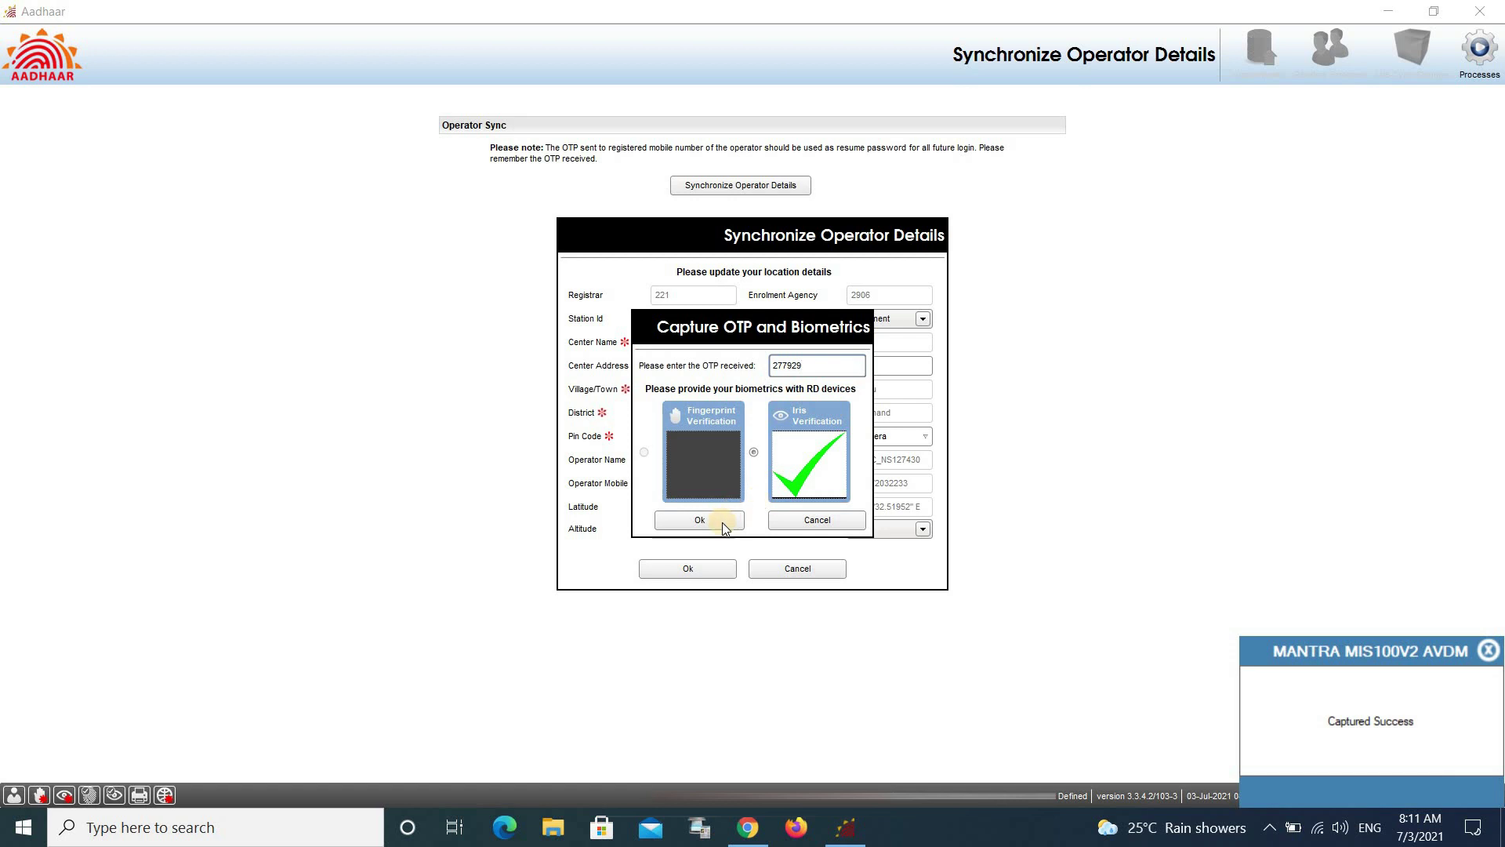
{"action": "left_click", "coordinate": [699, 520]}
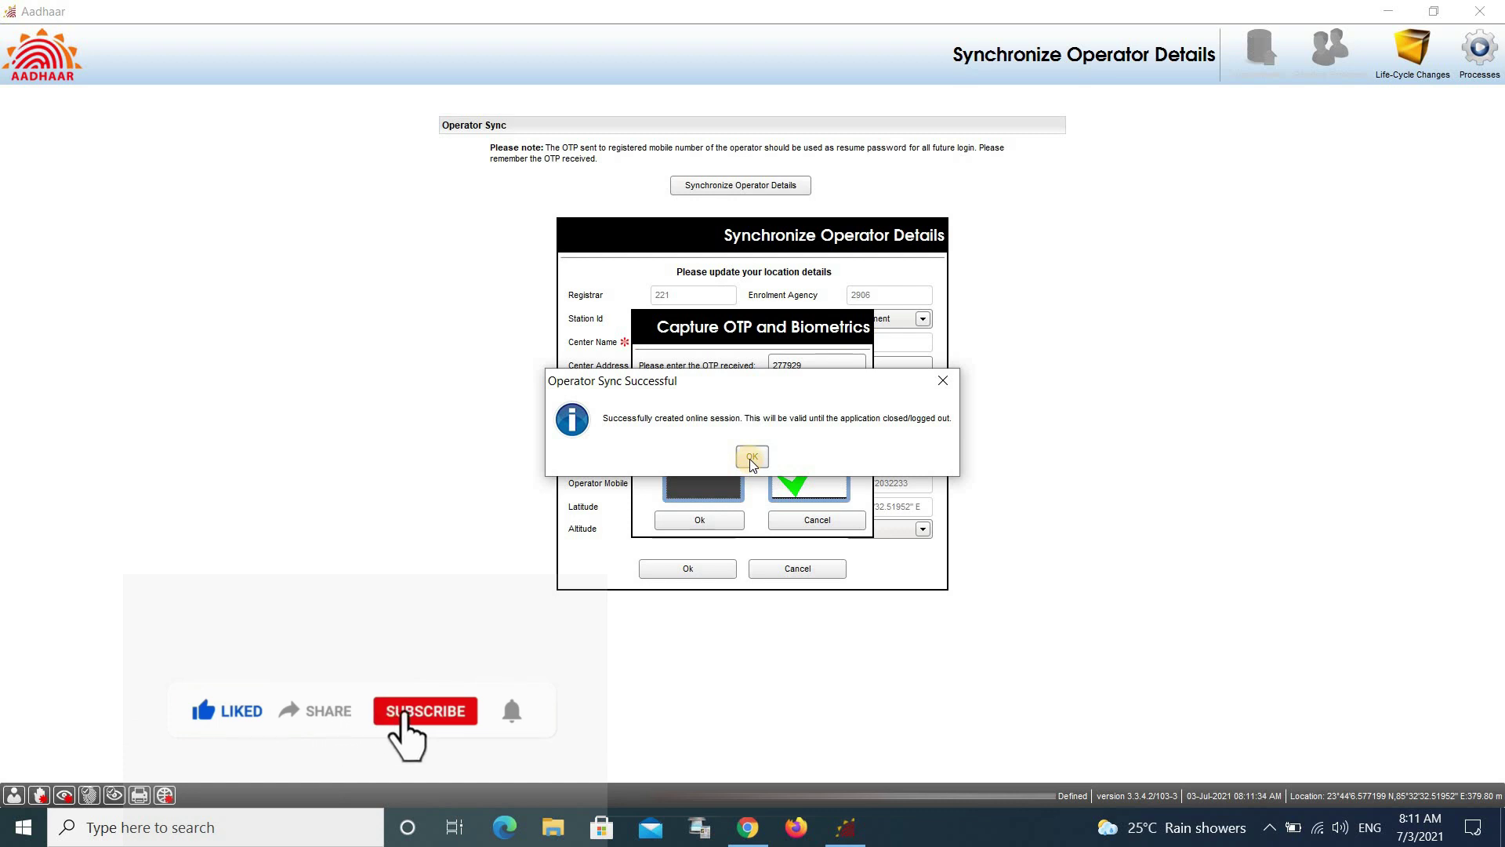
{"action": "left_click", "coordinate": [750, 459]}
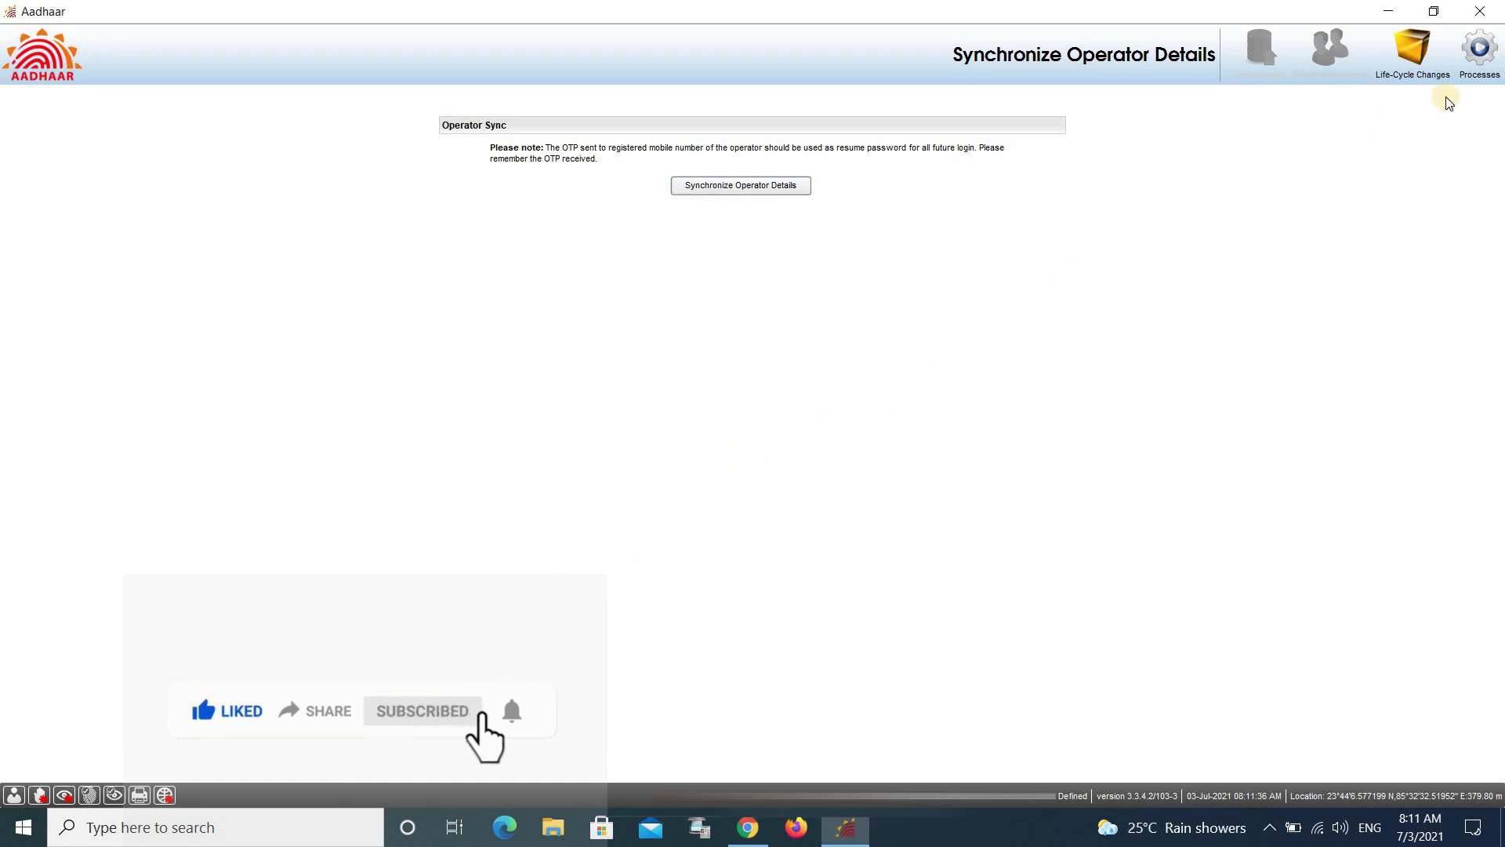
Open the Online Update page from Life-Cycle Changes and check which Processes options are available.
{"action": "left_click", "coordinate": [1411, 72]}
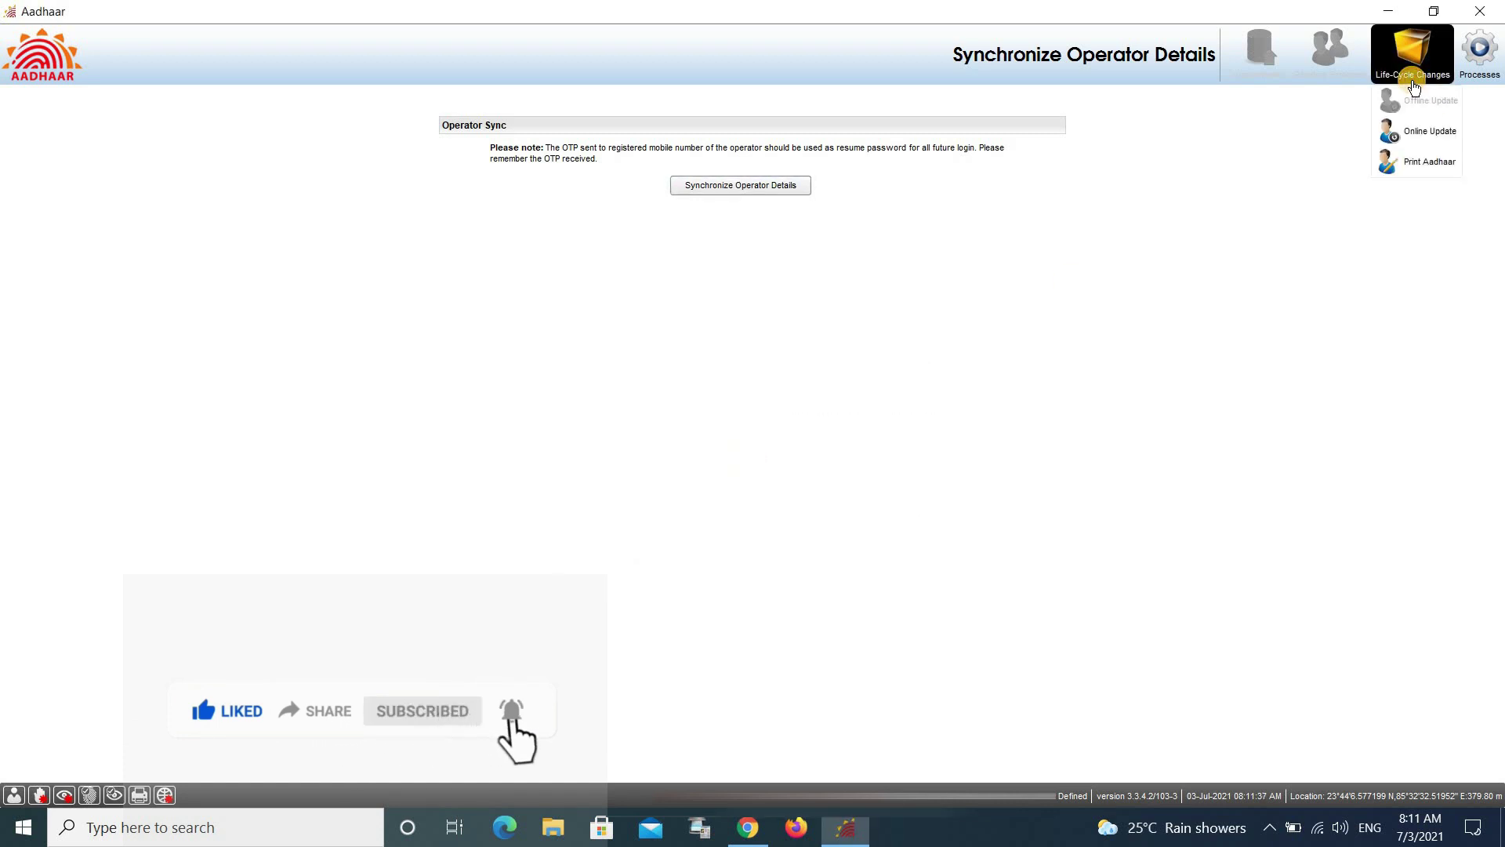
{"action": "left_click", "coordinate": [1428, 128]}
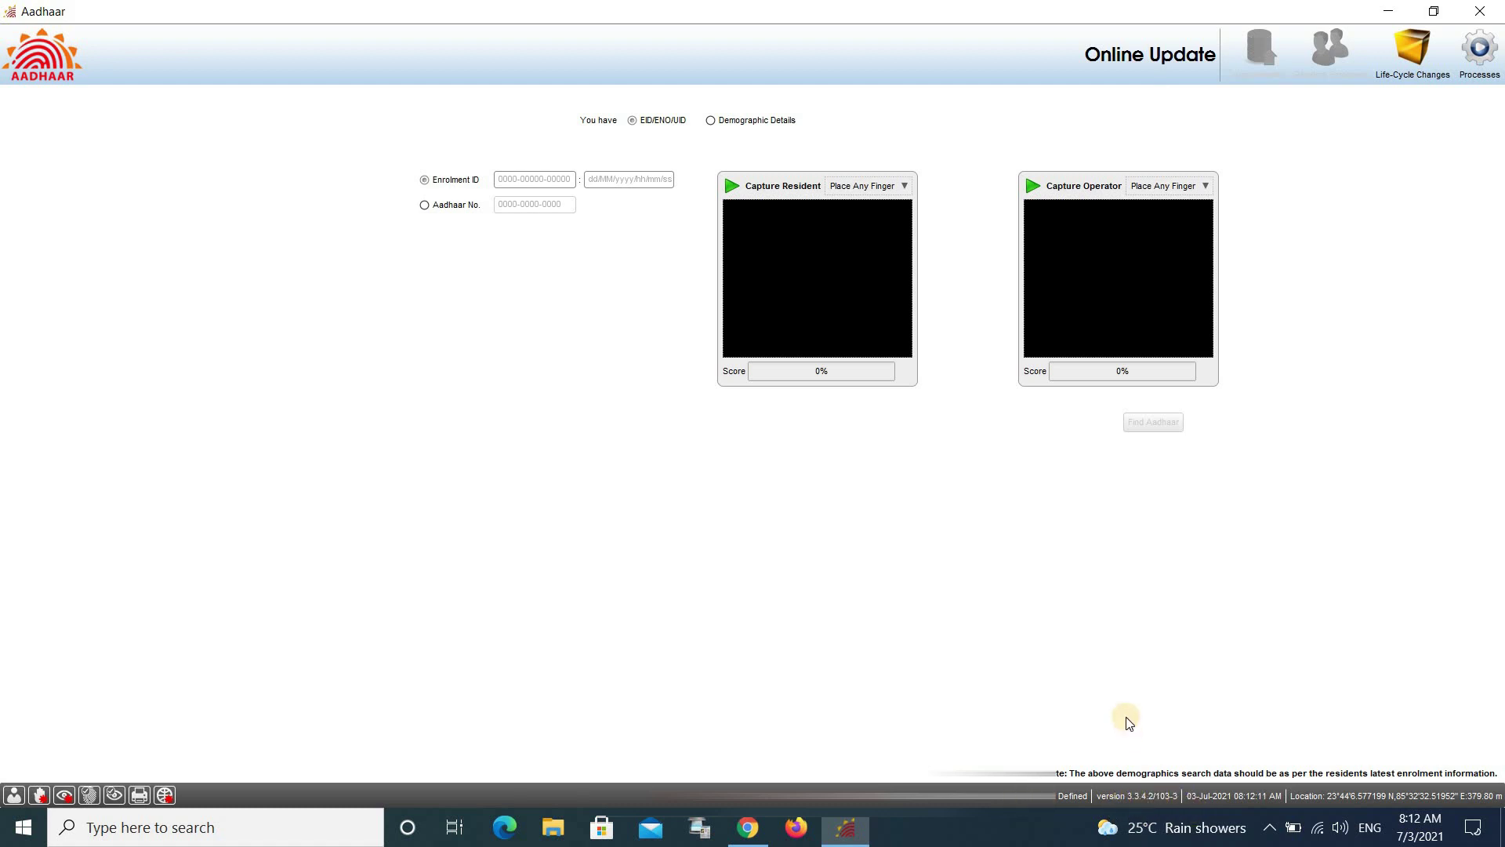
{"action": "left_click", "coordinate": [1474, 54]}
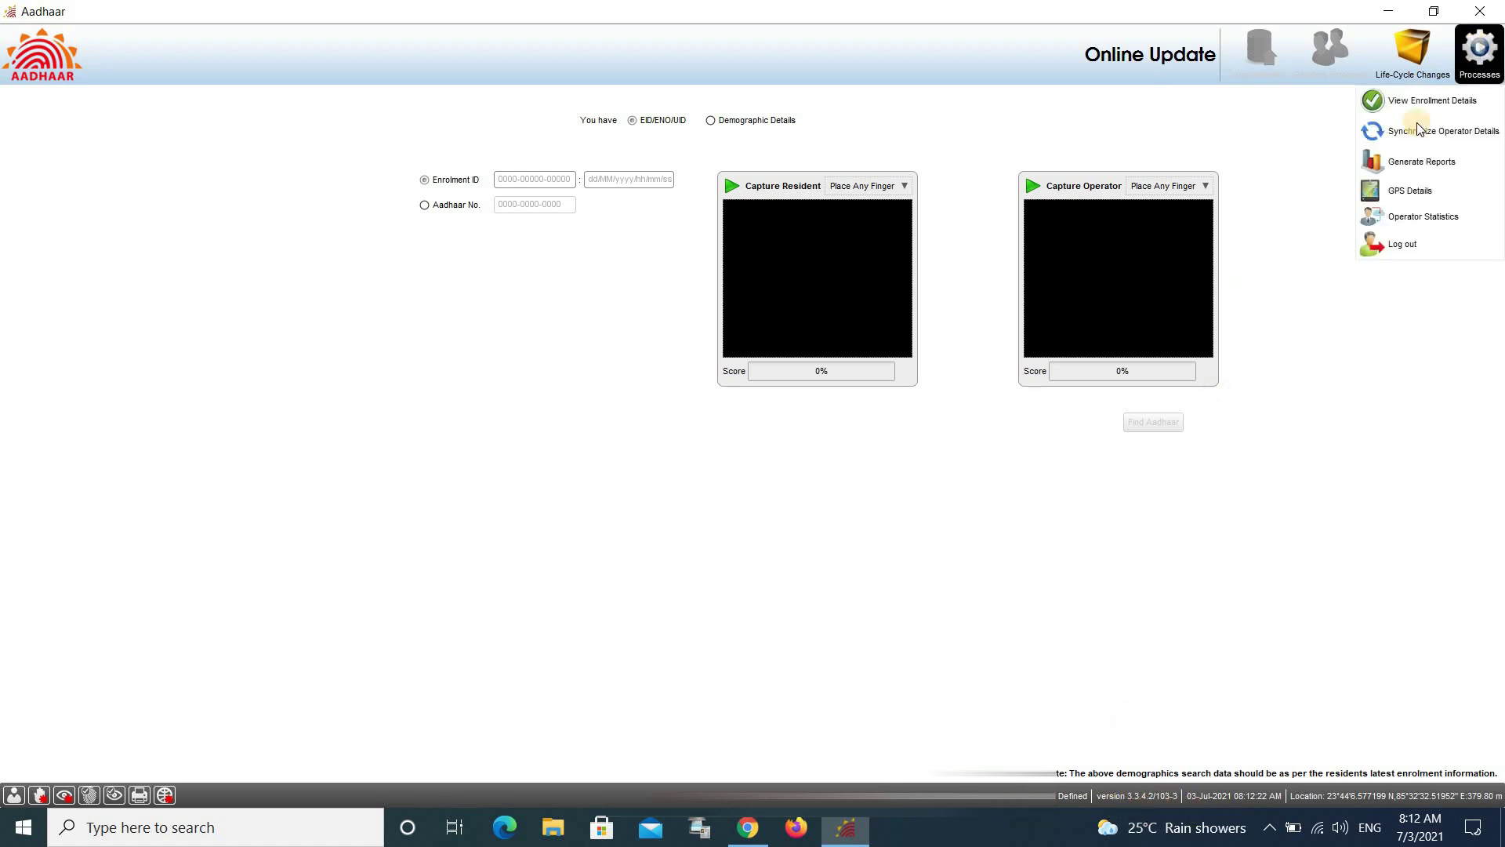
{"action": "left_click", "coordinate": [1335, 415]}
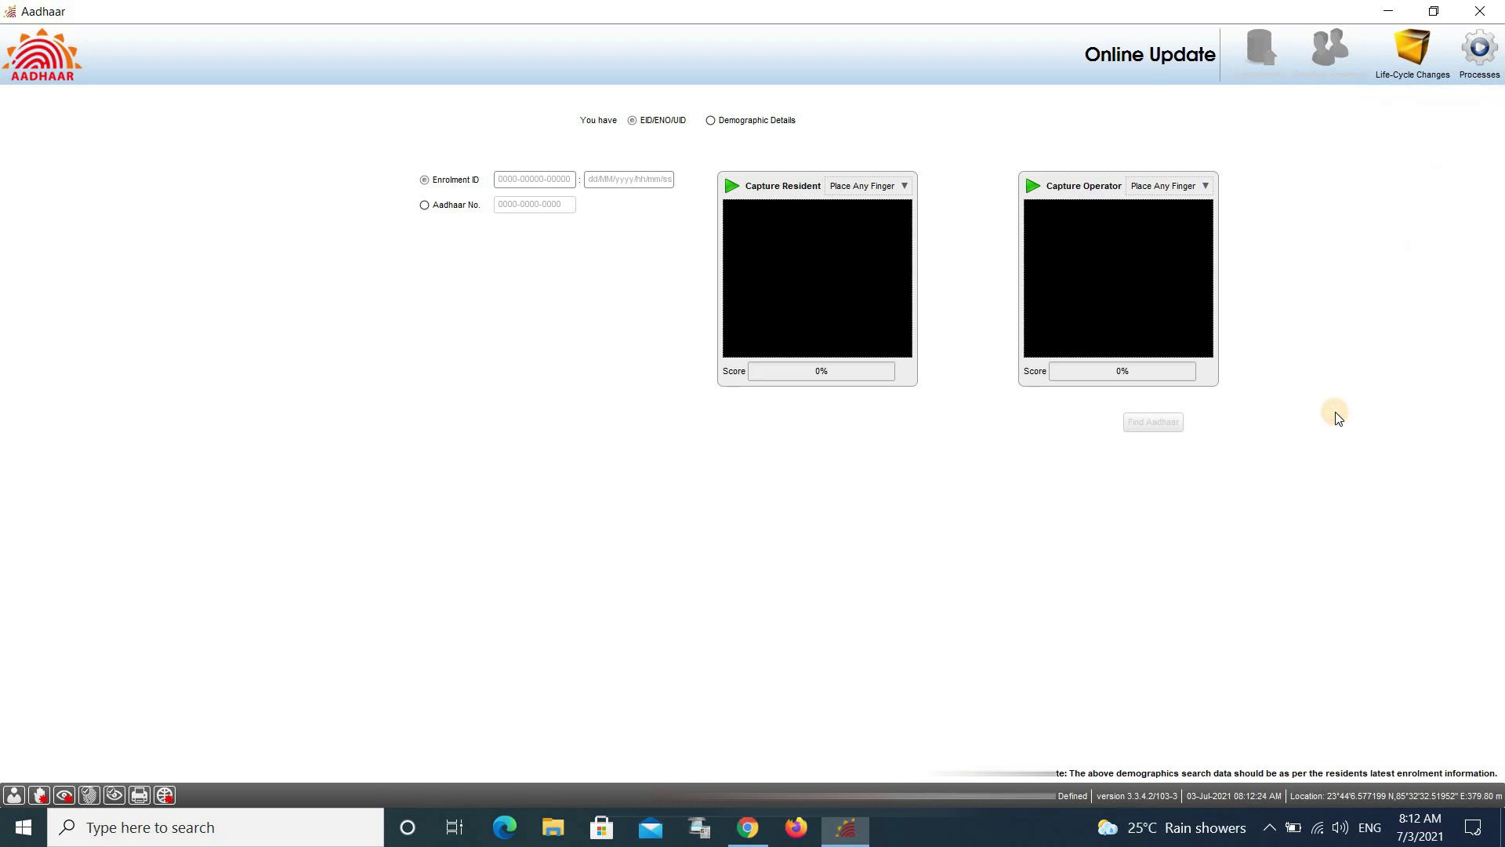